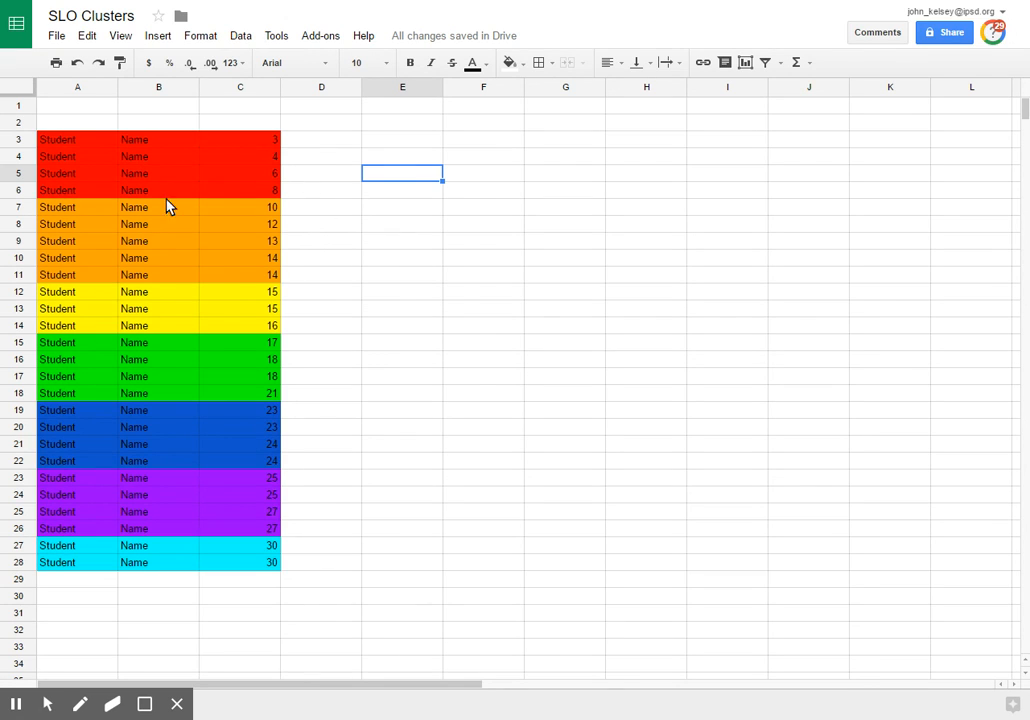
Step: Select the score range C3:C28 for charting
click(272, 208)
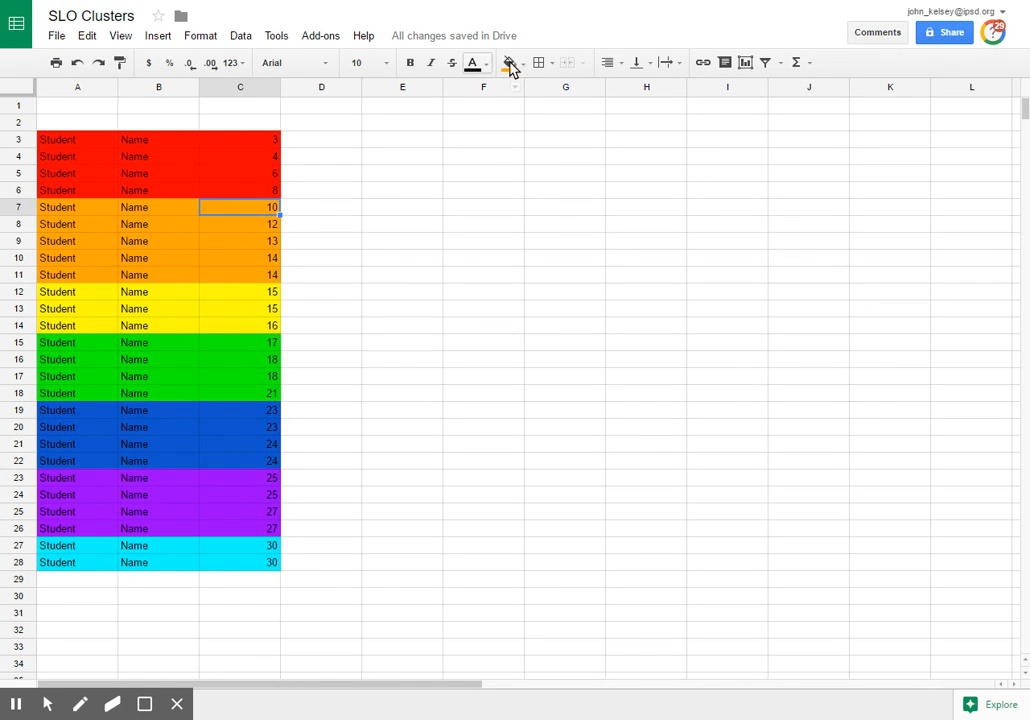
click(391, 332)
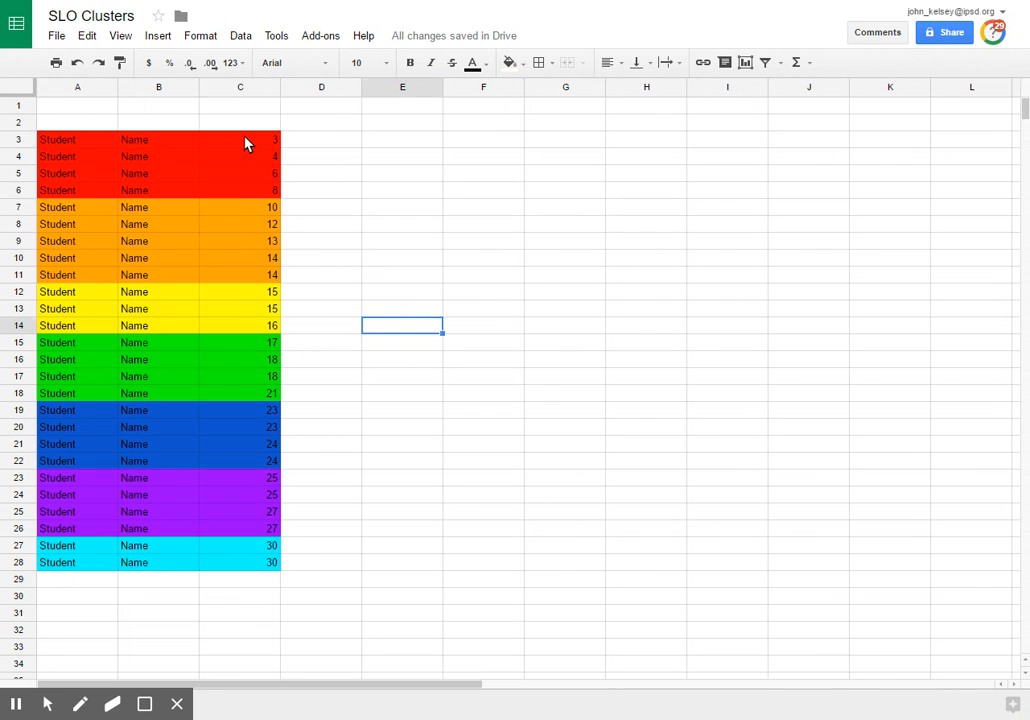
drag(247, 143, 258, 562)
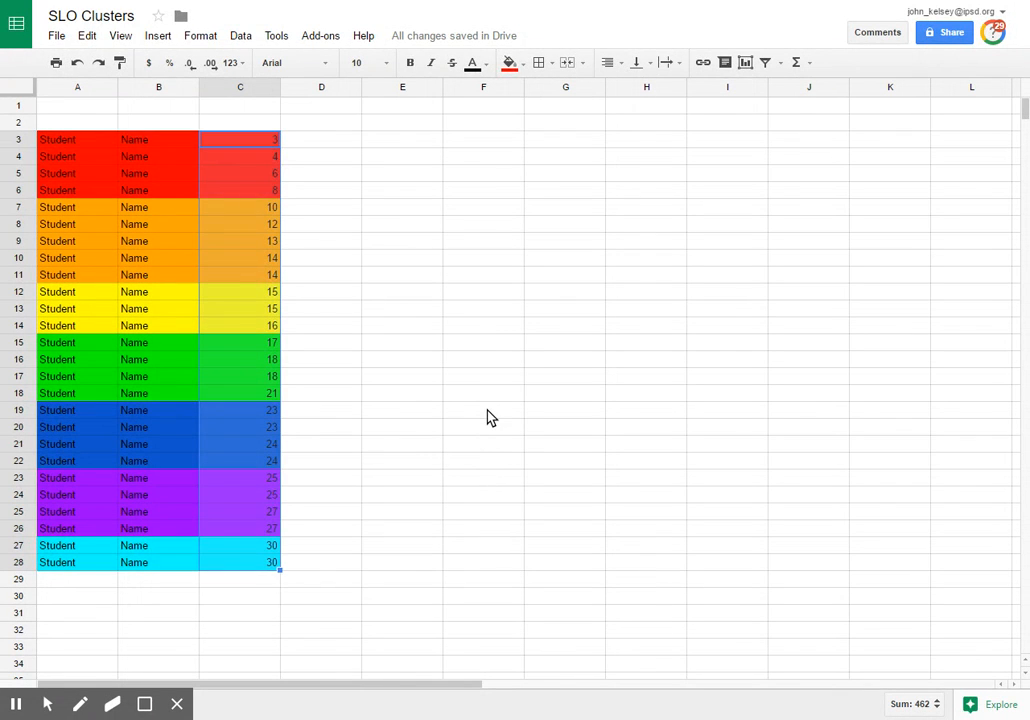
click(321, 258)
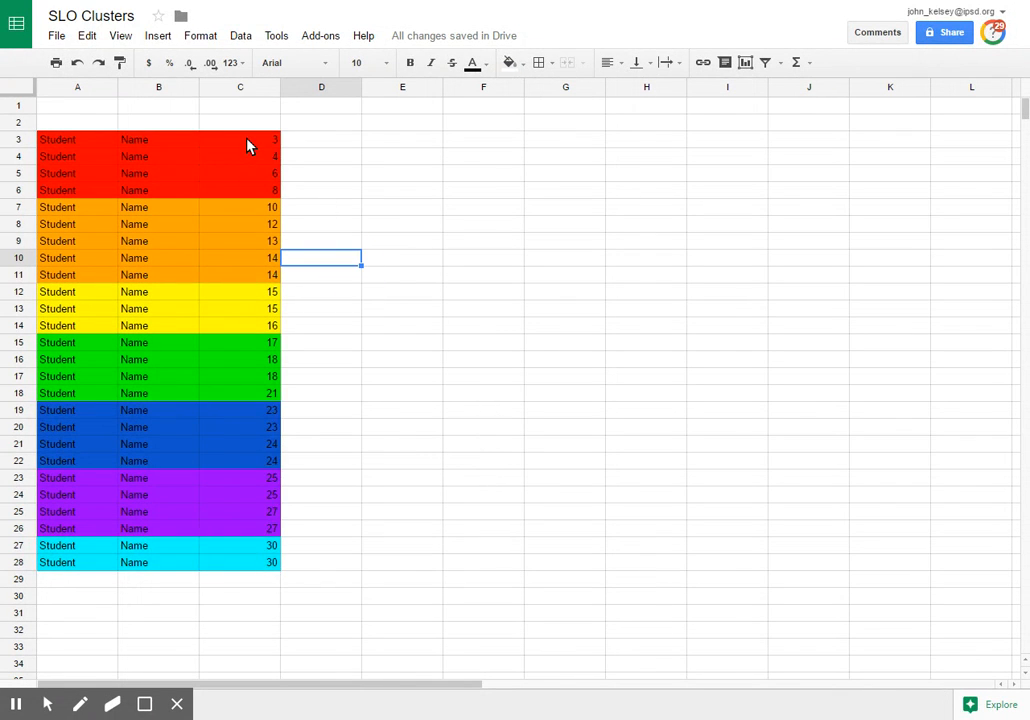
drag(248, 141, 268, 566)
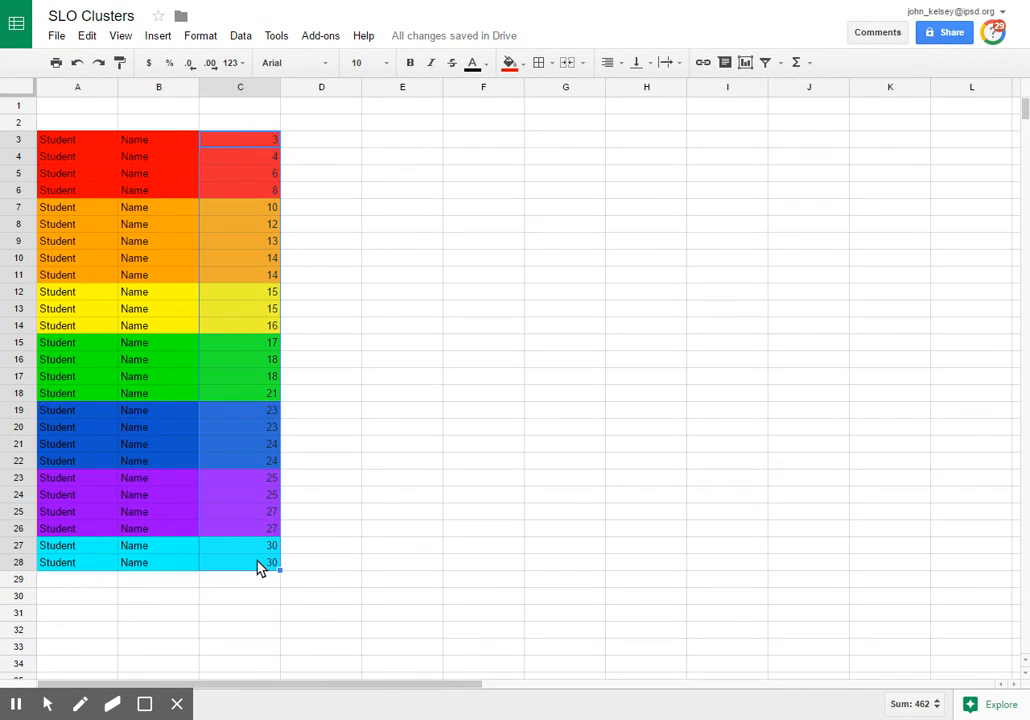
Step: Insert a chart of the scores, choose Column type and switch rows/columns so each bar is its own series
click(158, 36)
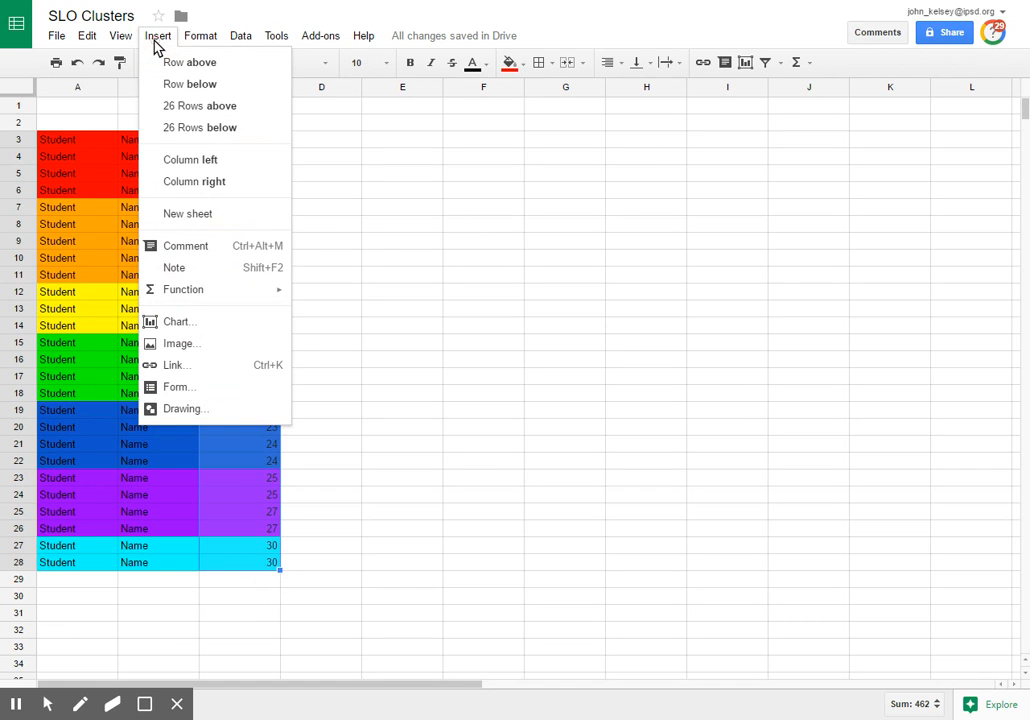
click(180, 325)
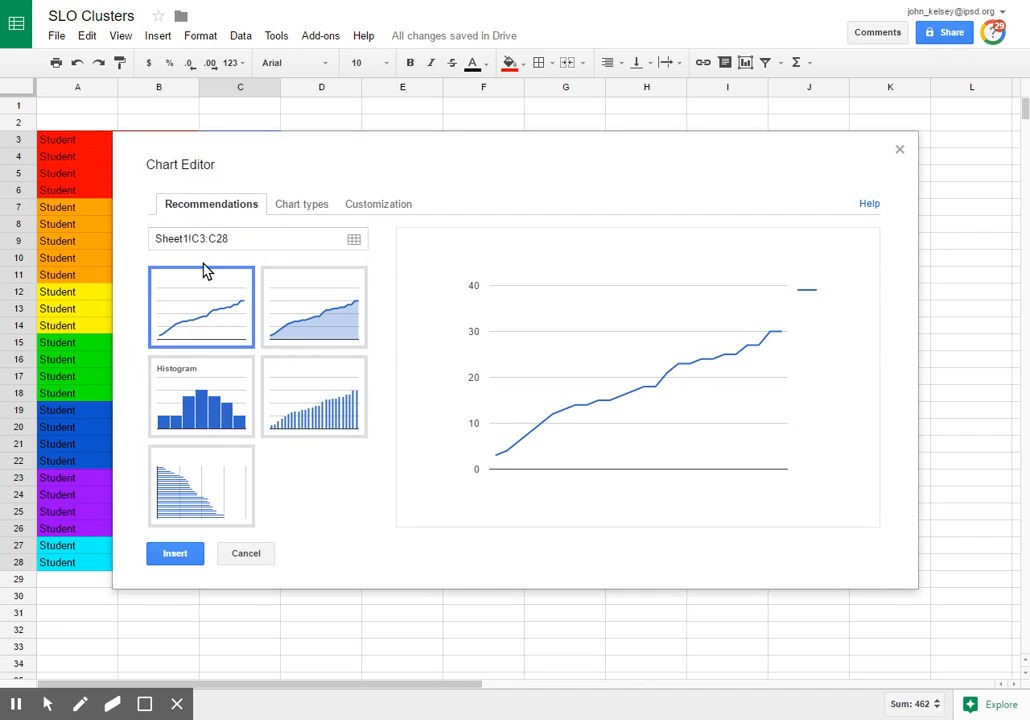
click(303, 208)
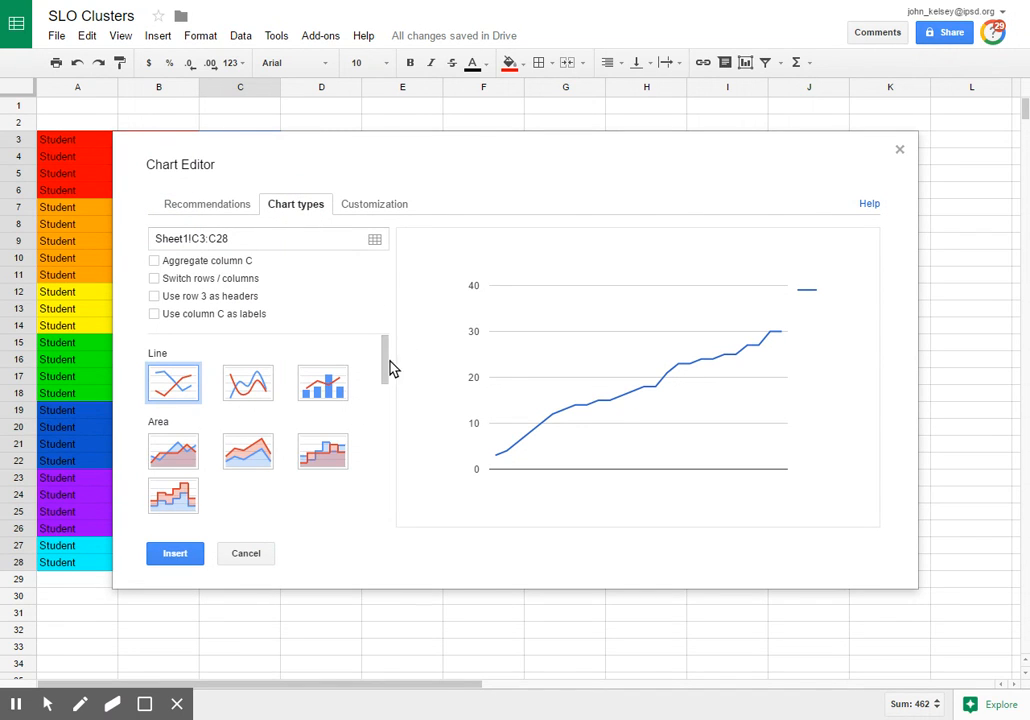
drag(385, 358, 386, 402)
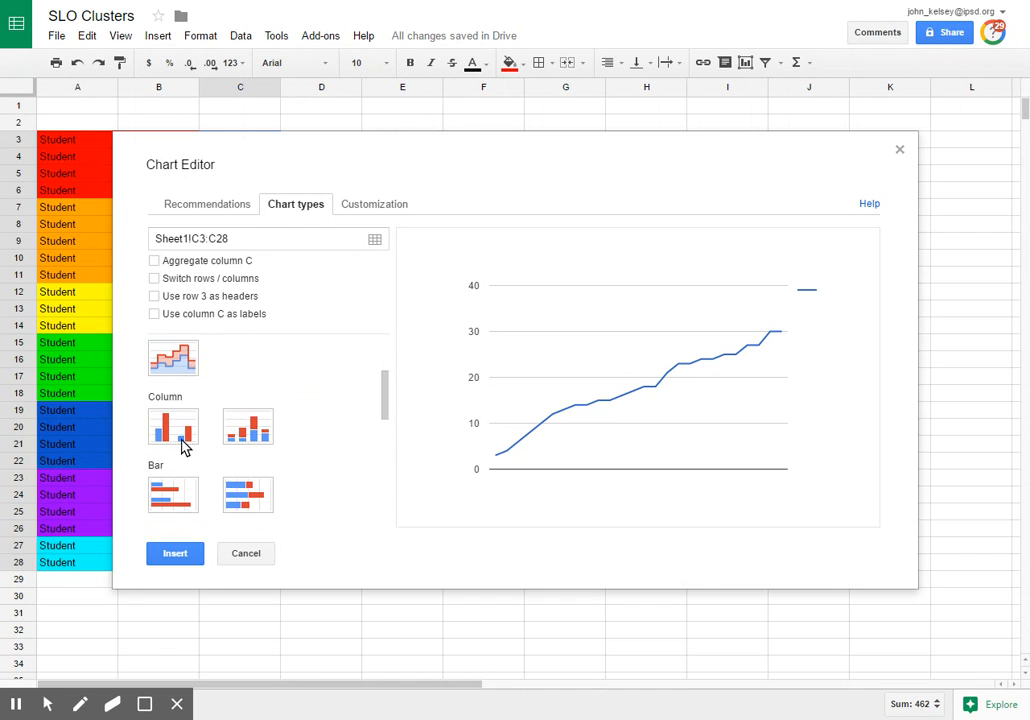
click(173, 427)
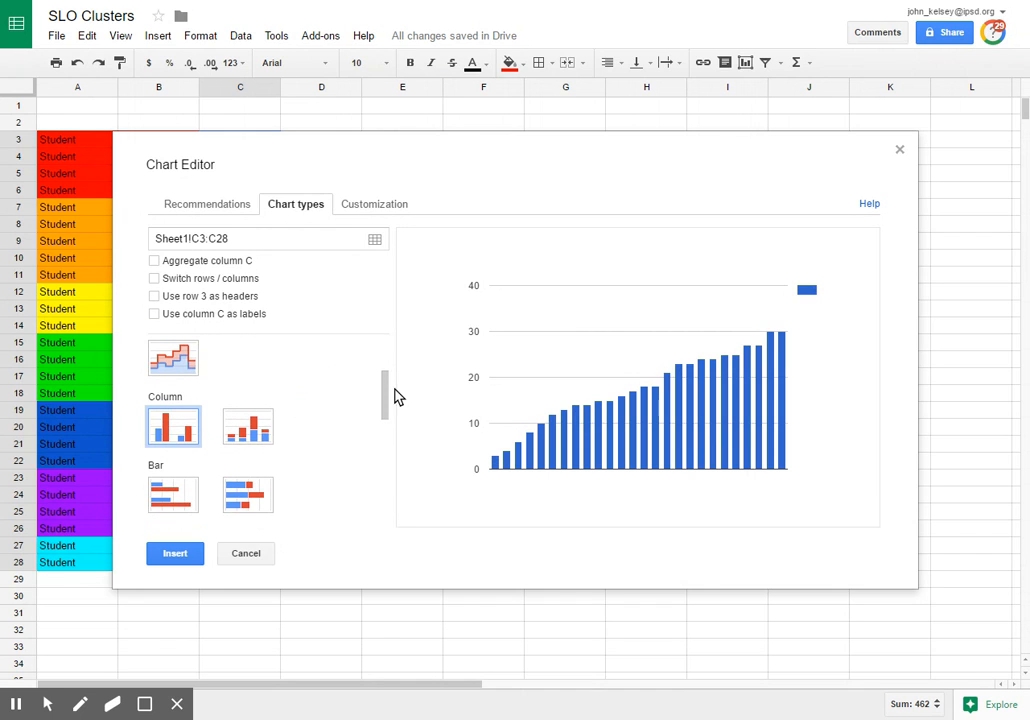
drag(386, 400, 386, 355)
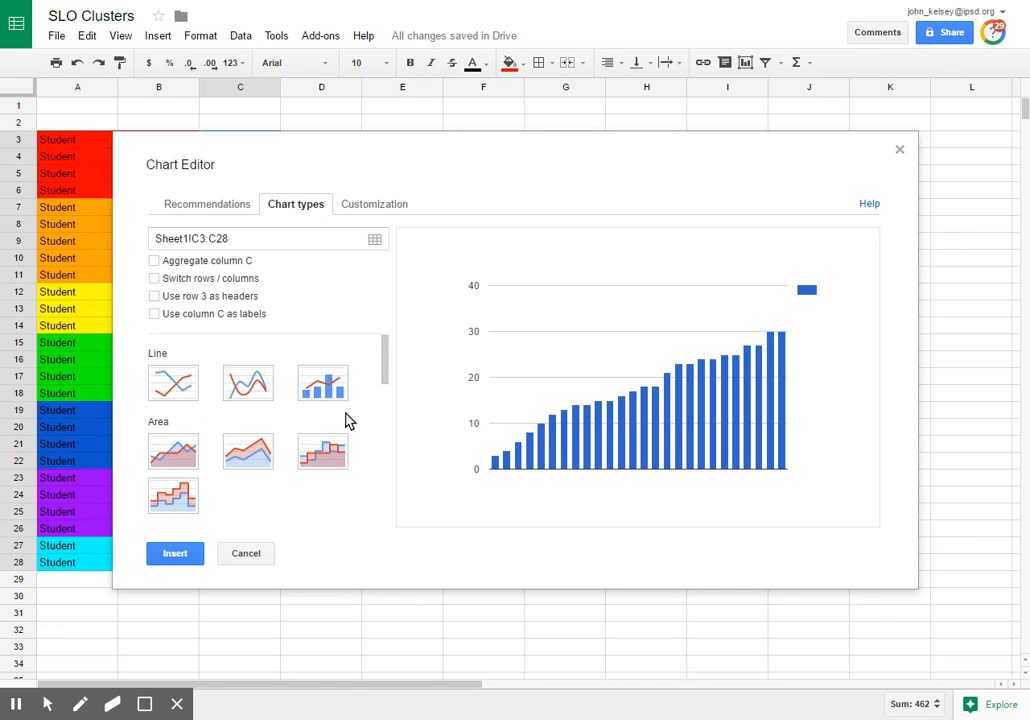
click(154, 279)
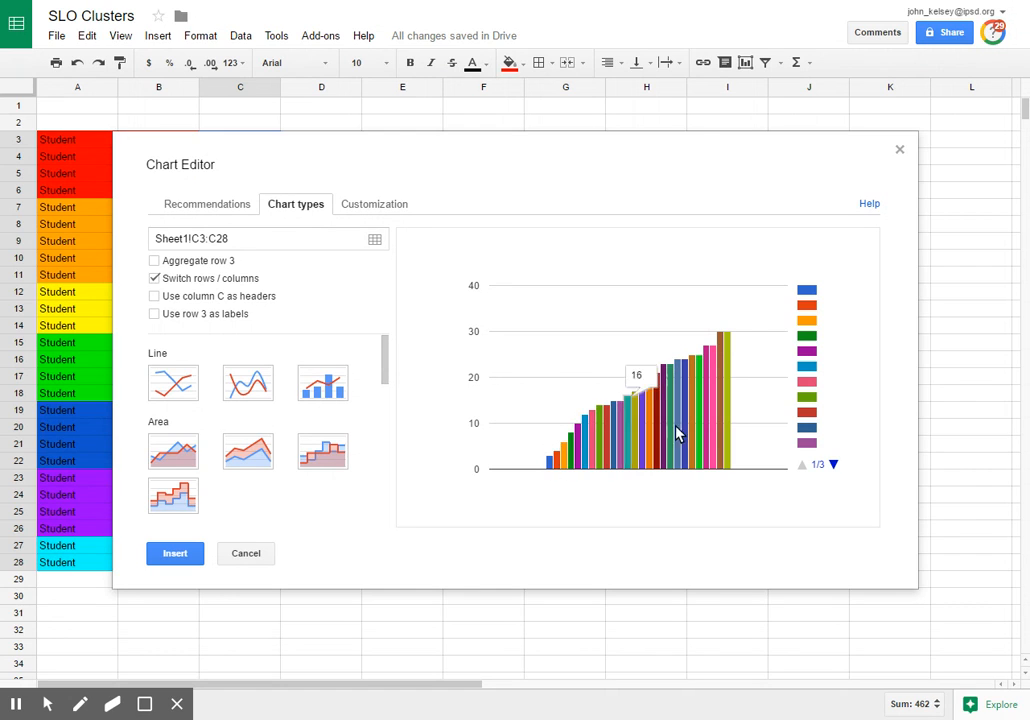
Step: In Customization, title the chart SLO Clusters, set Legend to None and label the horizontal axis Clusters
click(369, 208)
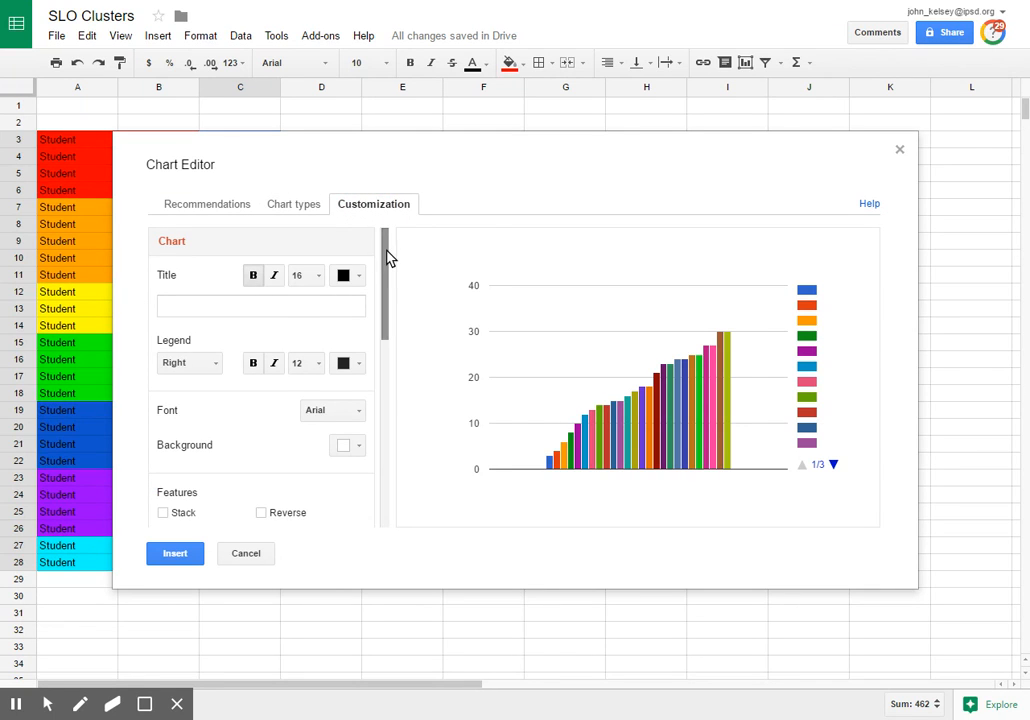
drag(386, 255, 392, 260)
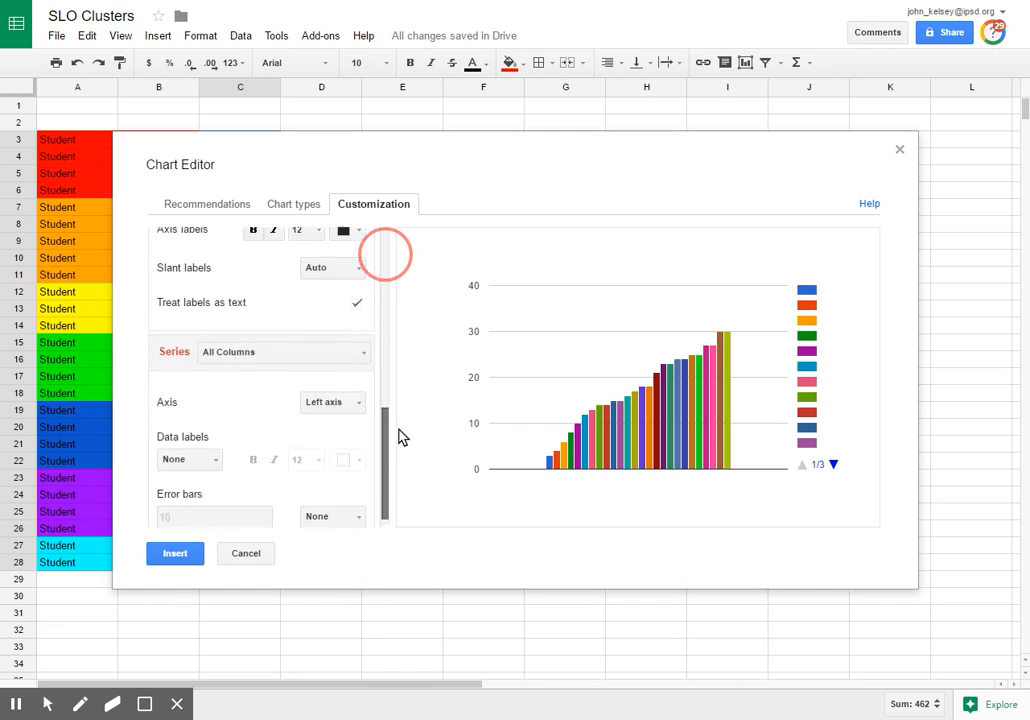
click(284, 305)
text(SLO Clusters)
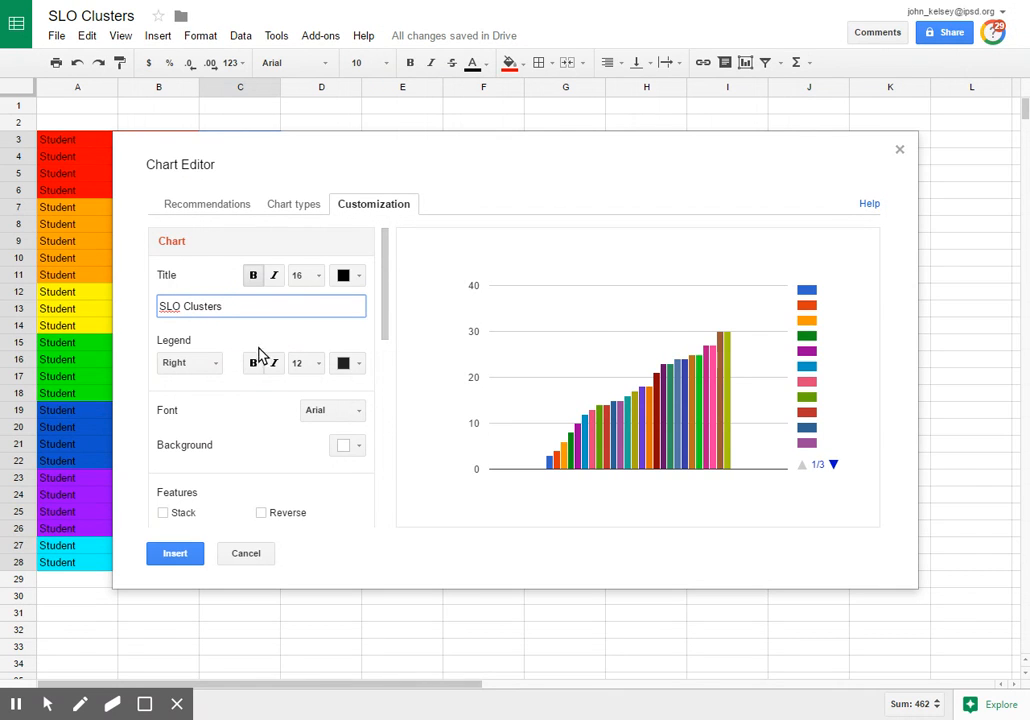
click(213, 363)
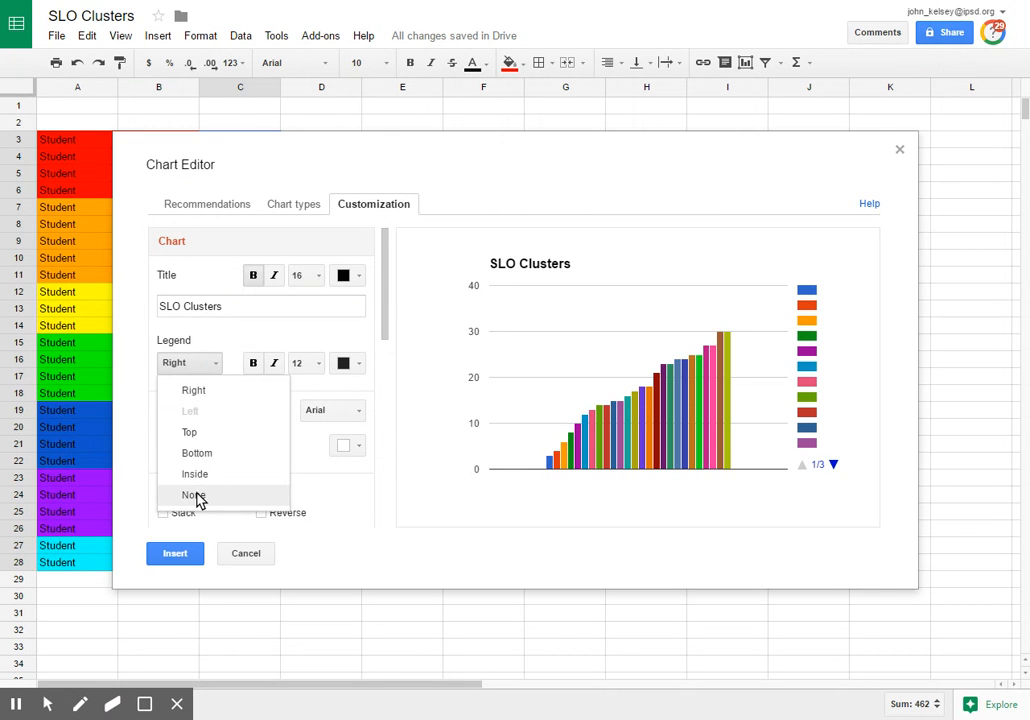
click(198, 496)
mouse_move(385, 310)
mouse_down()
mouse_move(390, 385)
mouse_move(385, 295)
mouse_up()
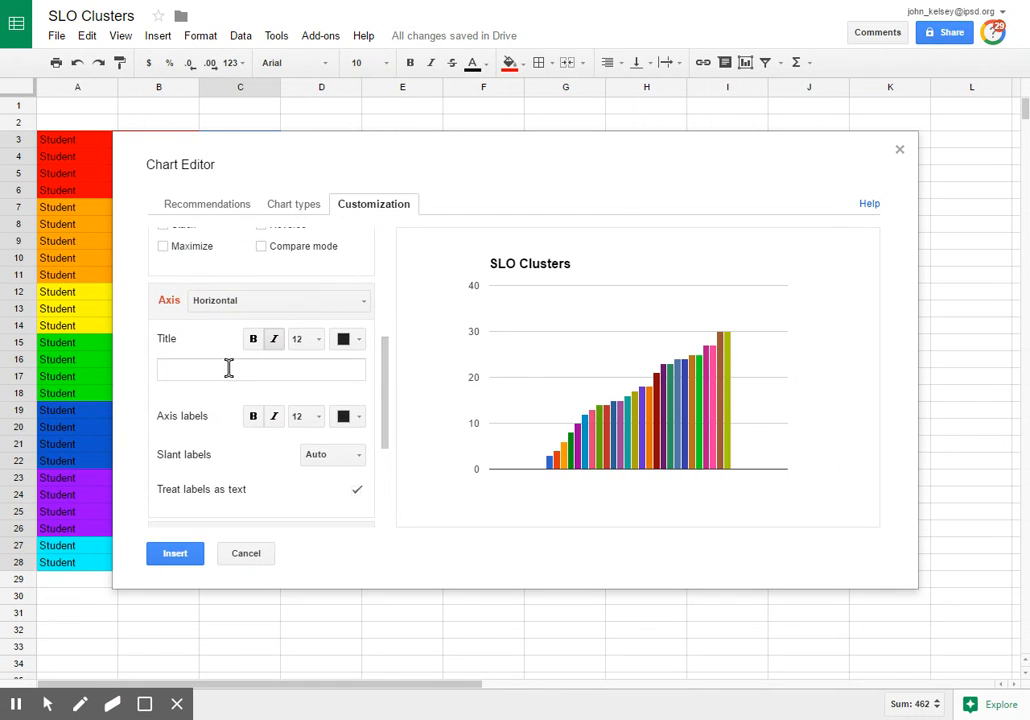
click(216, 372)
text(Clusters)
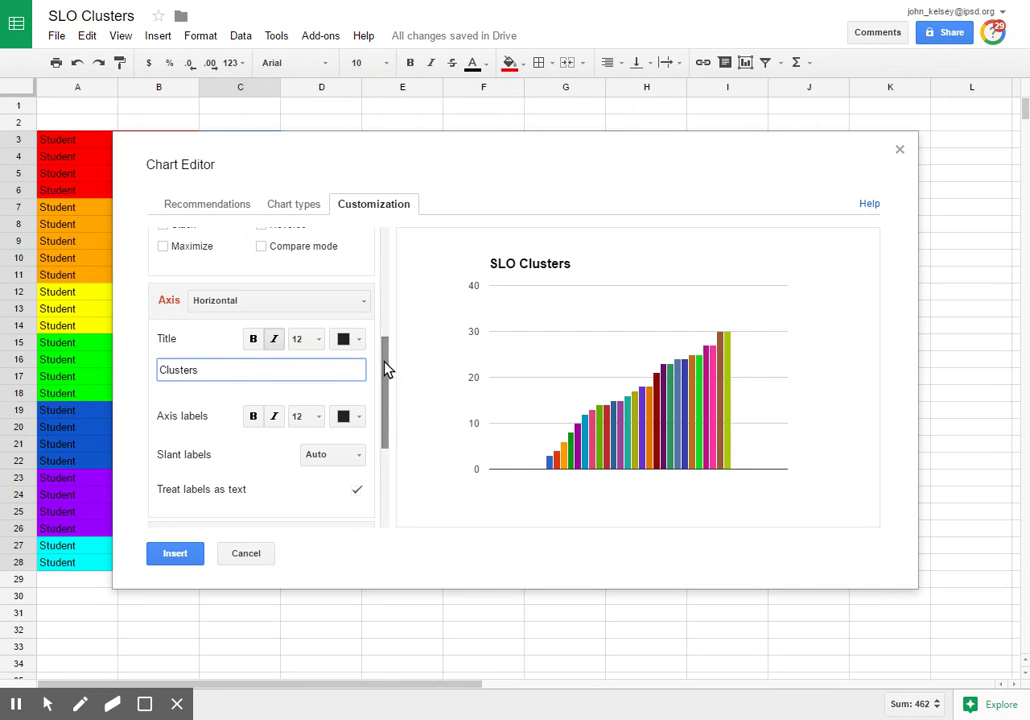
drag(387, 365, 393, 440)
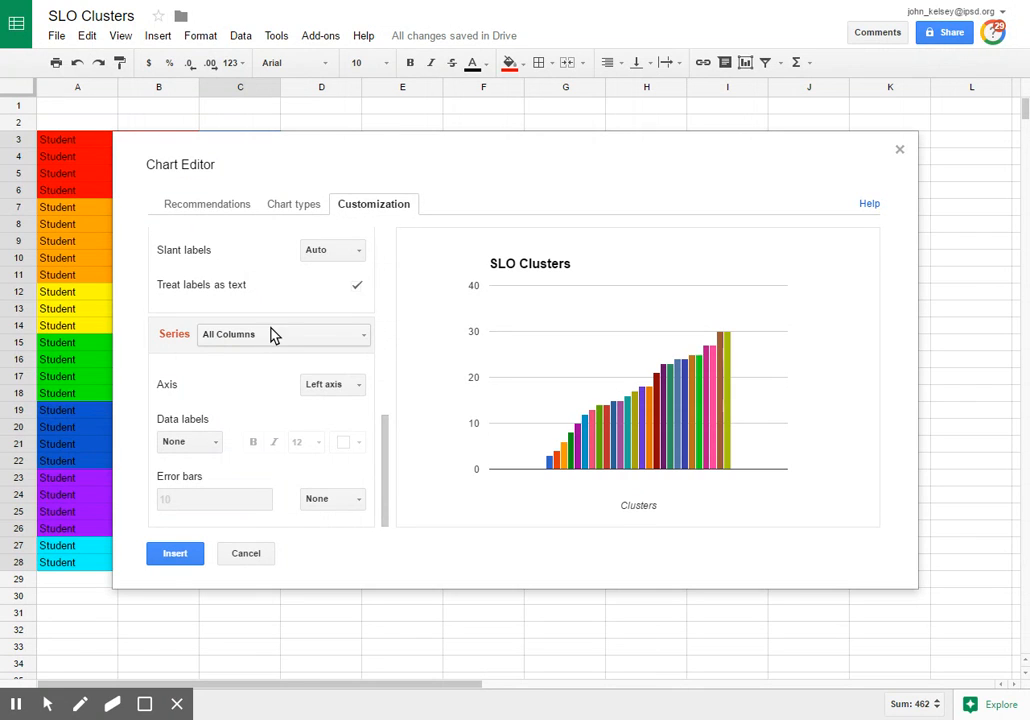
Step: For all series, turn on value data labels on the bars
click(232, 336)
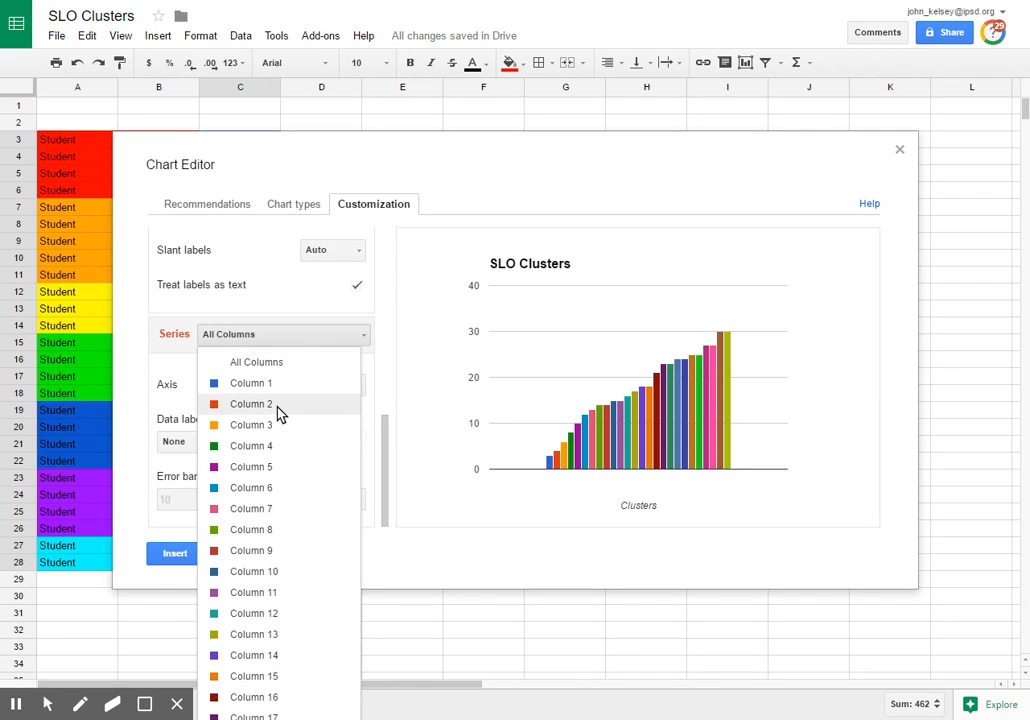
click(258, 362)
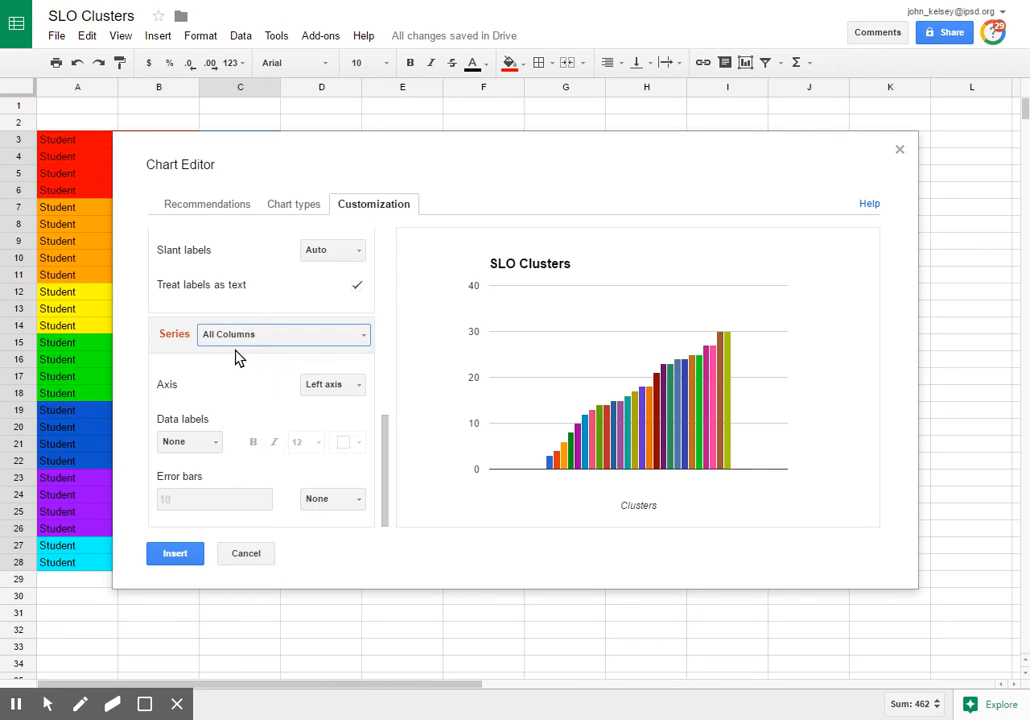
click(209, 443)
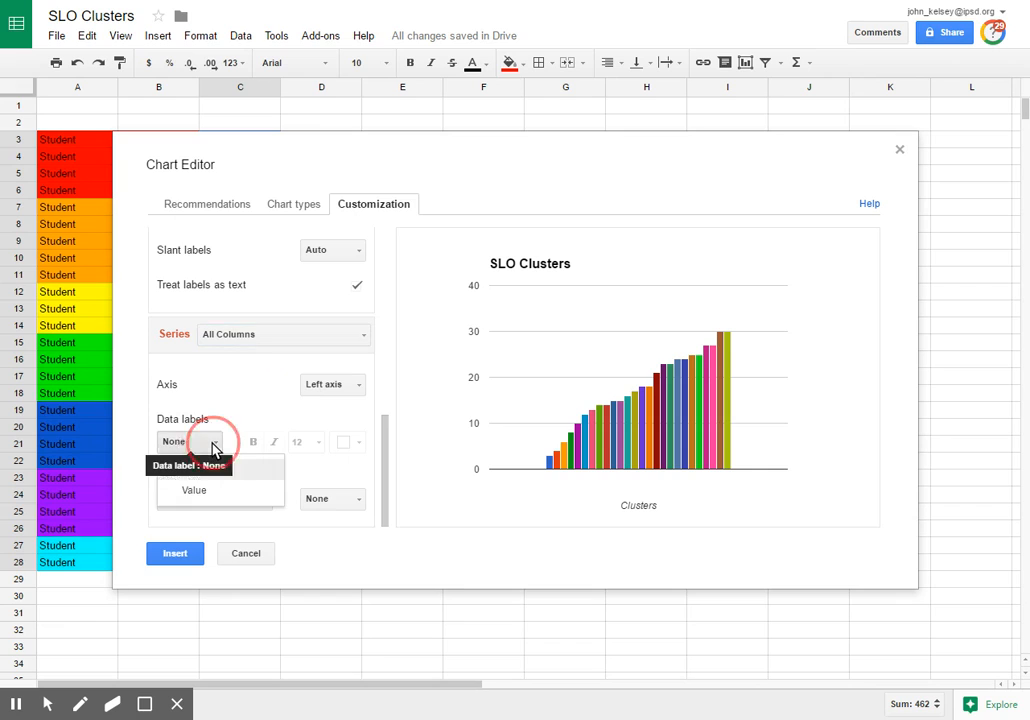
click(210, 492)
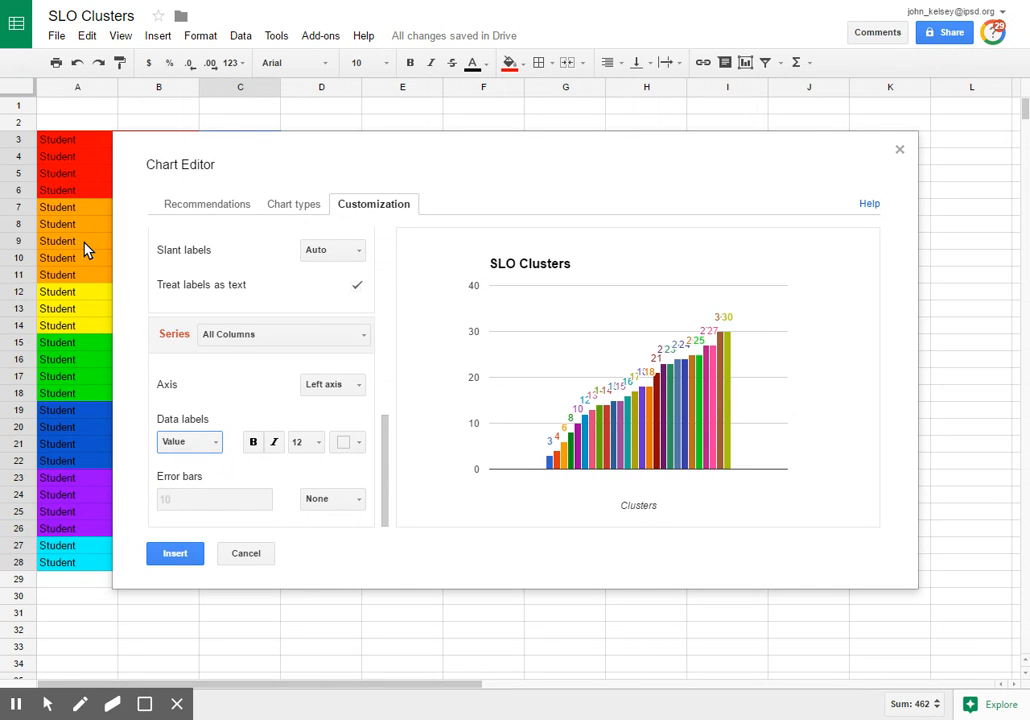
Step: Make the data labels black at font size 8
click(358, 442)
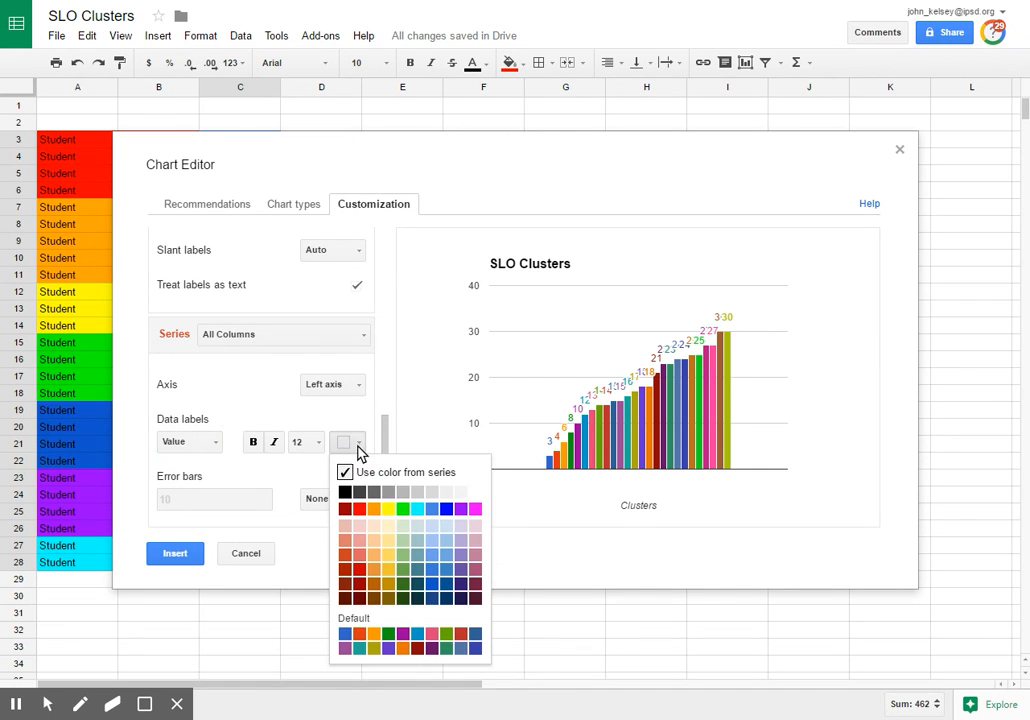
click(345, 492)
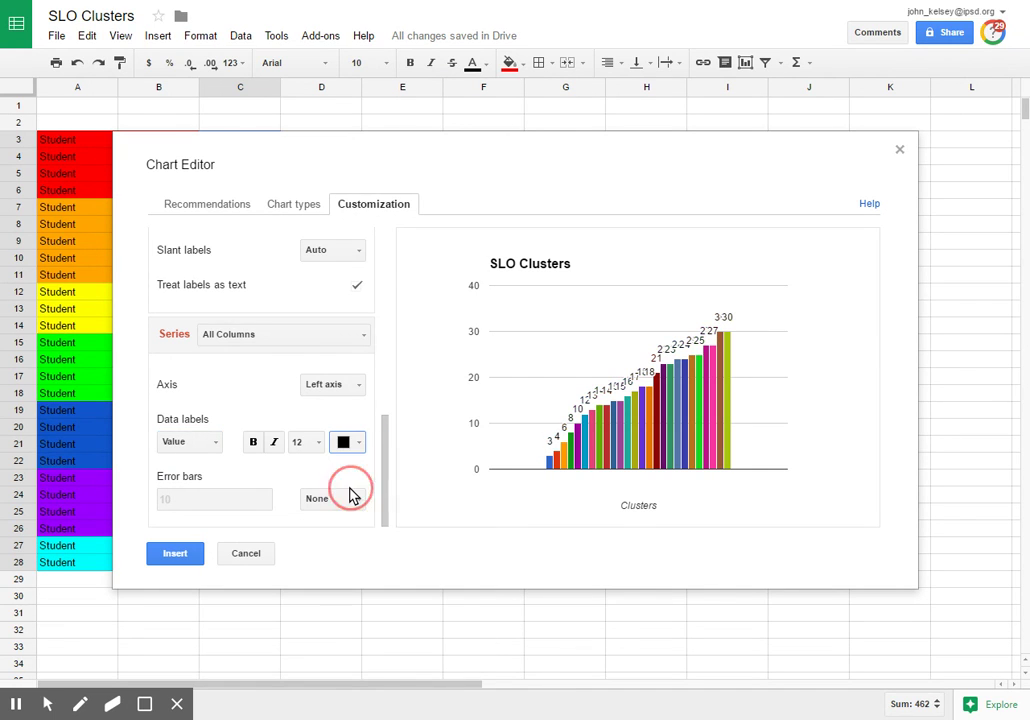
click(317, 442)
click(318, 499)
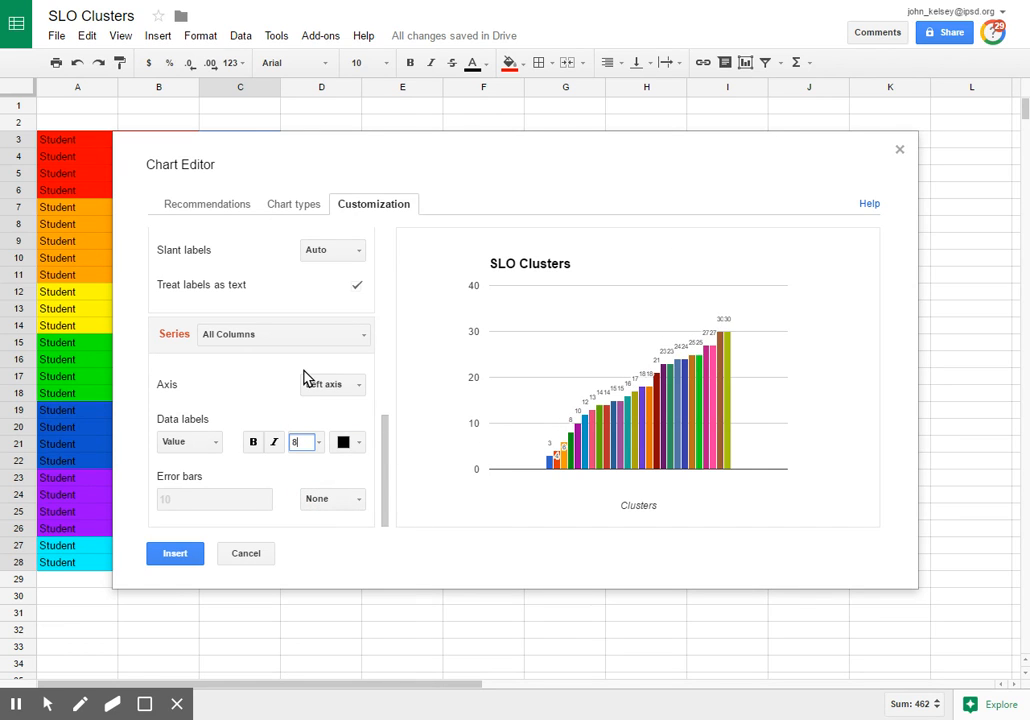
drag(387, 478, 387, 450)
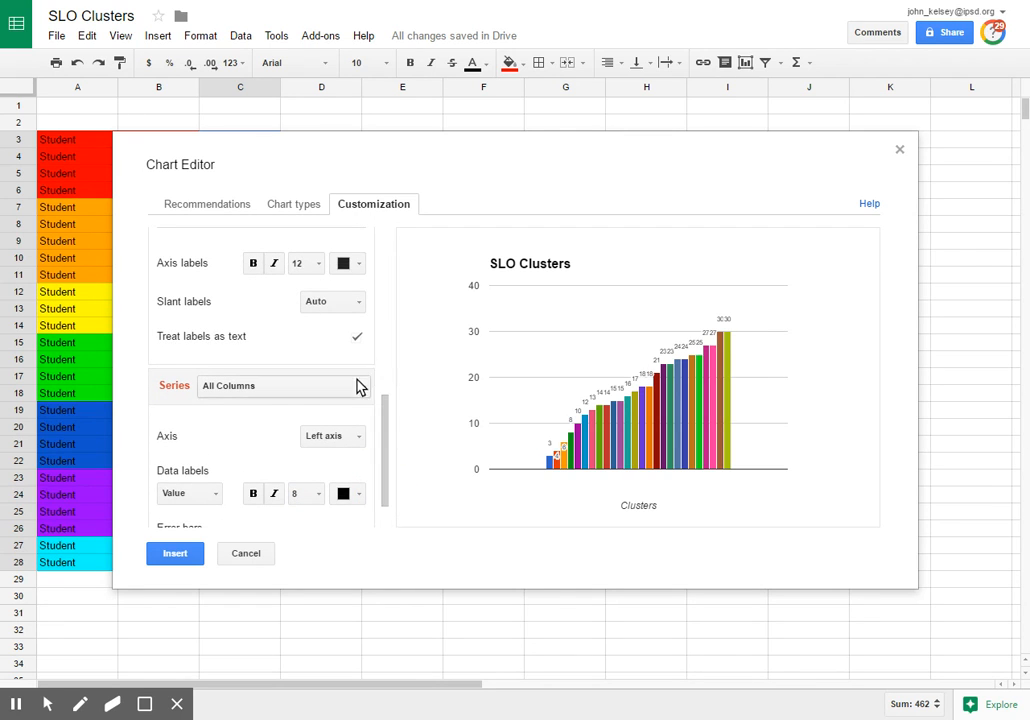
drag(462, 160, 515, 150)
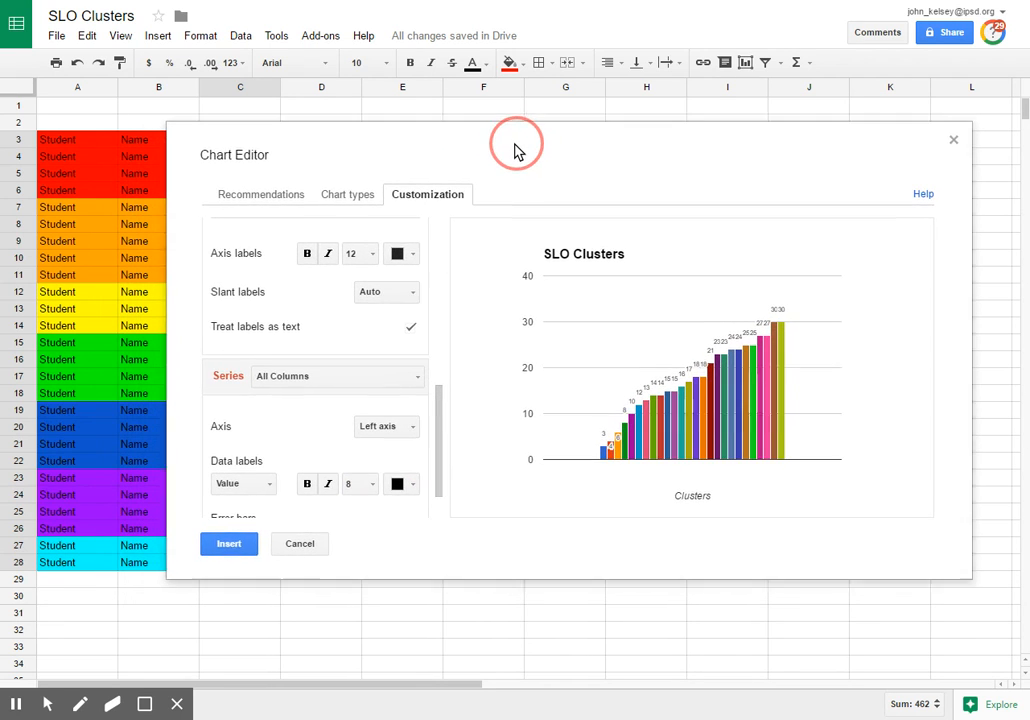
Step: Colour the Column 1 through Column 4 series red to match the first cluster
click(385, 380)
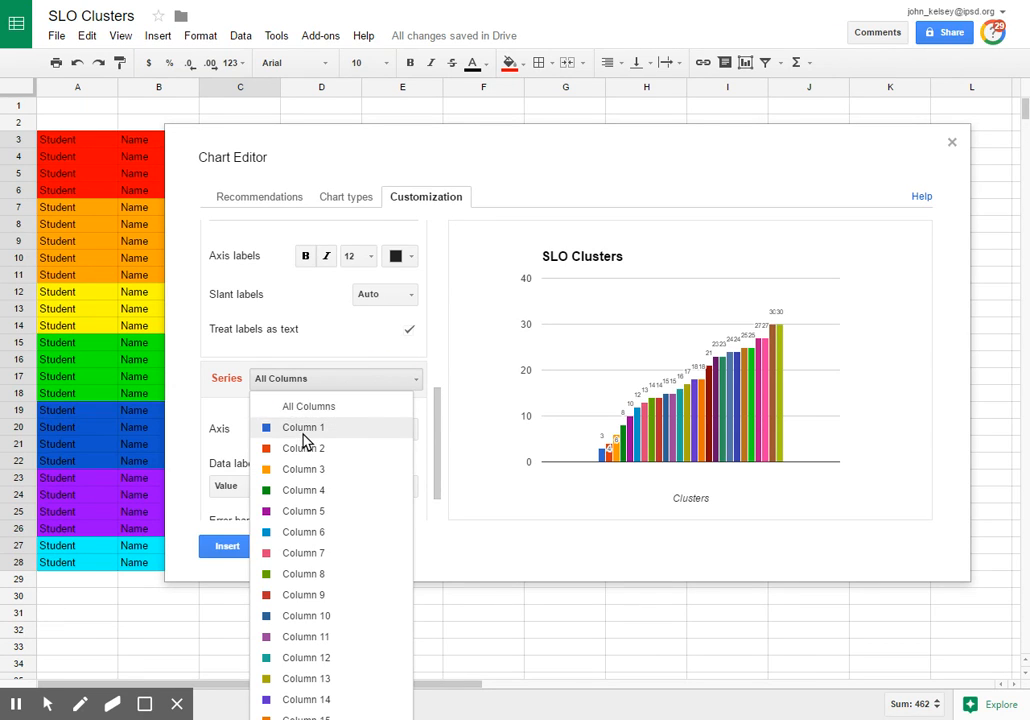
click(303, 427)
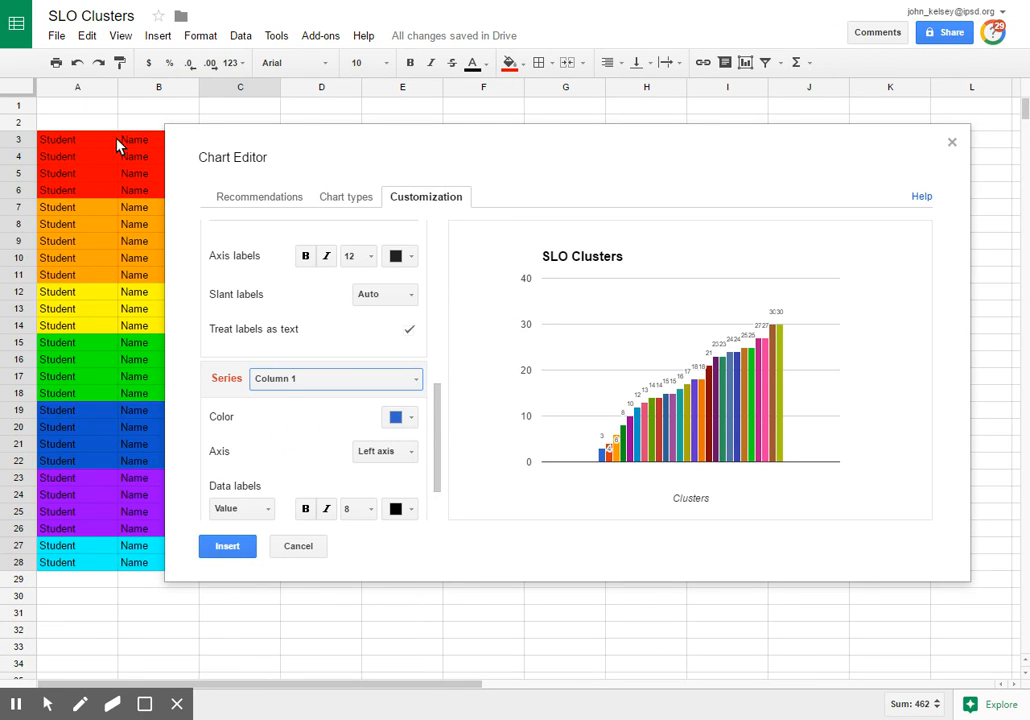
click(410, 417)
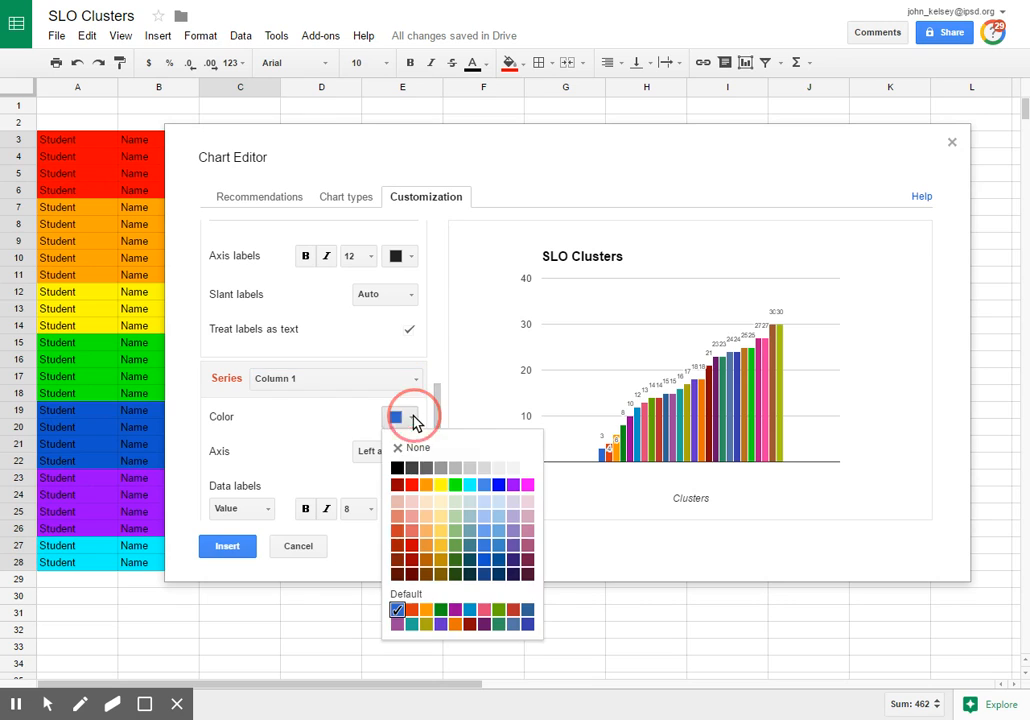
click(413, 485)
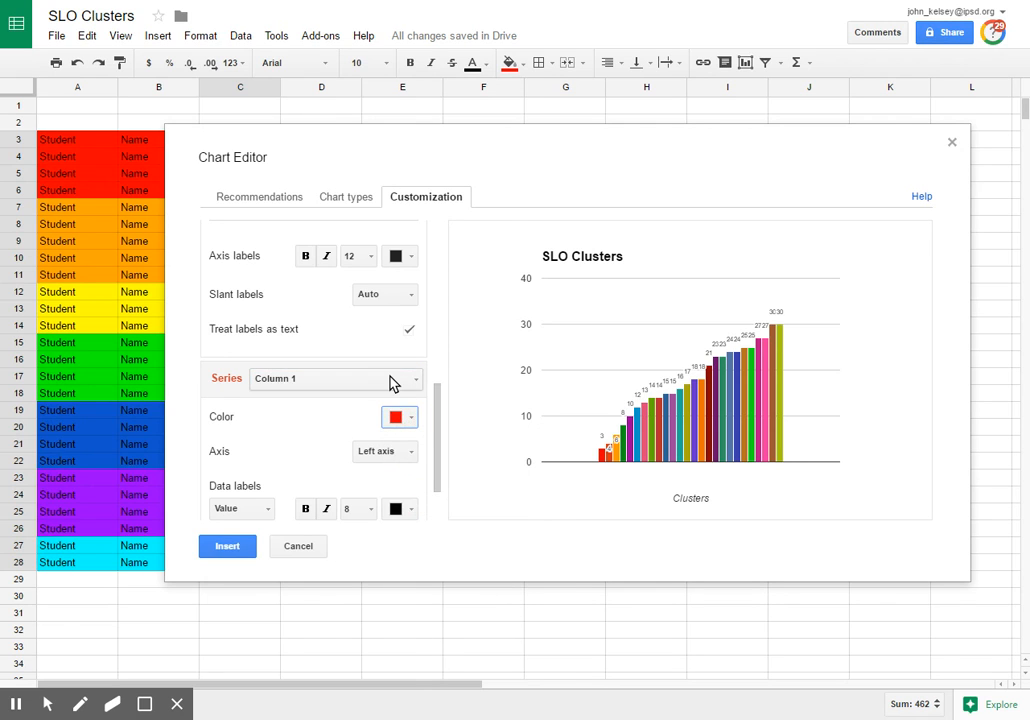
click(395, 378)
click(303, 448)
click(410, 417)
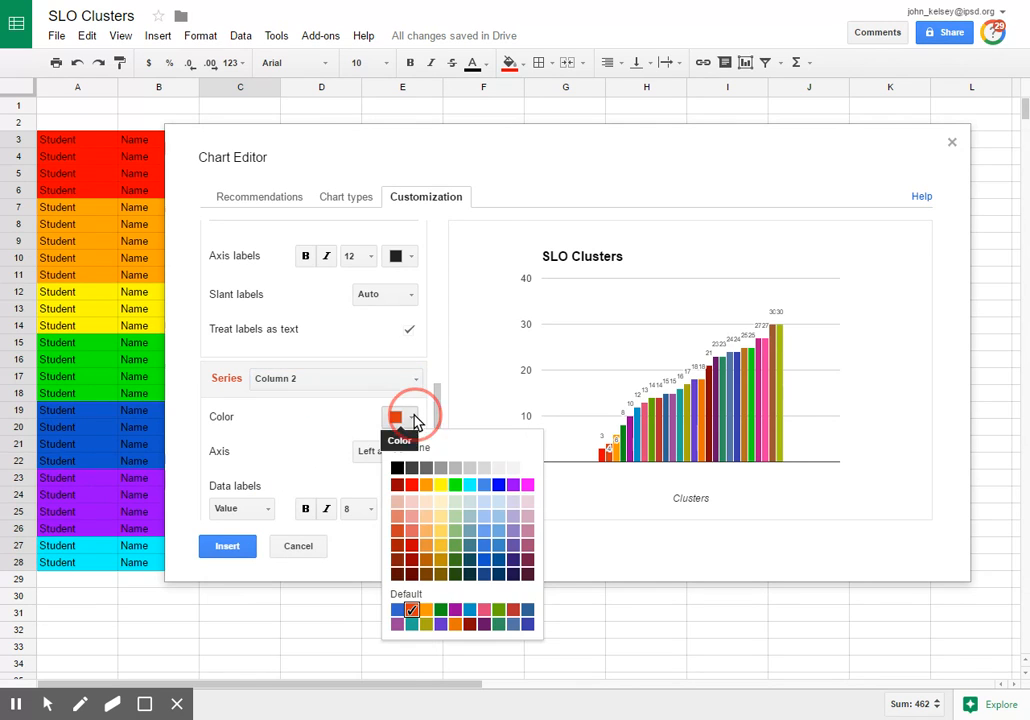
click(413, 486)
click(375, 378)
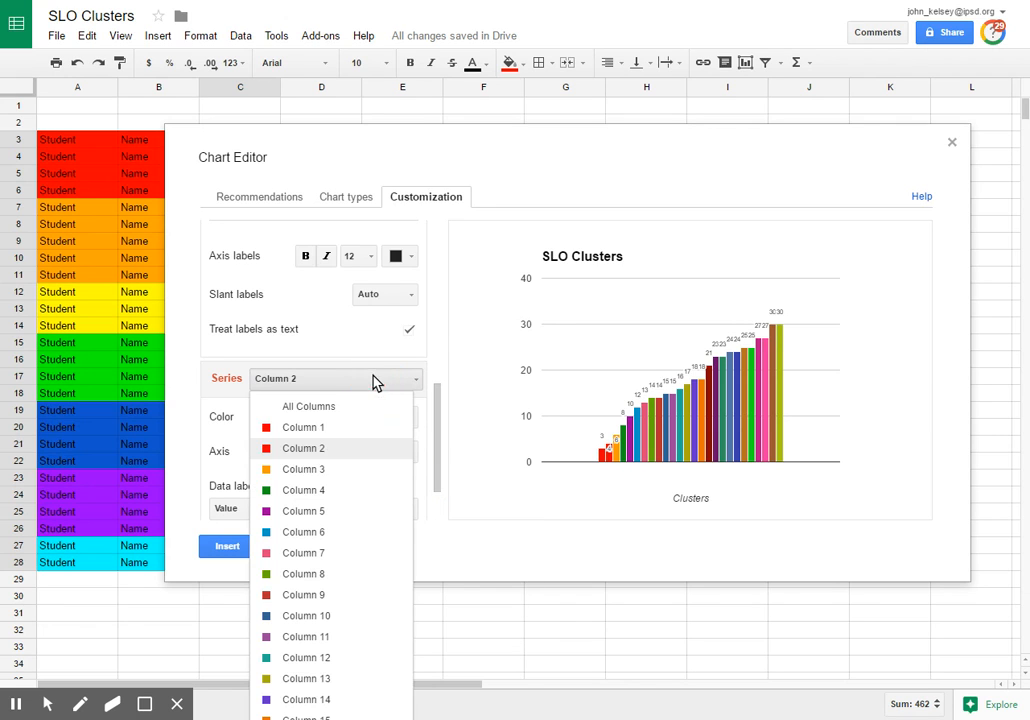
click(303, 469)
click(410, 417)
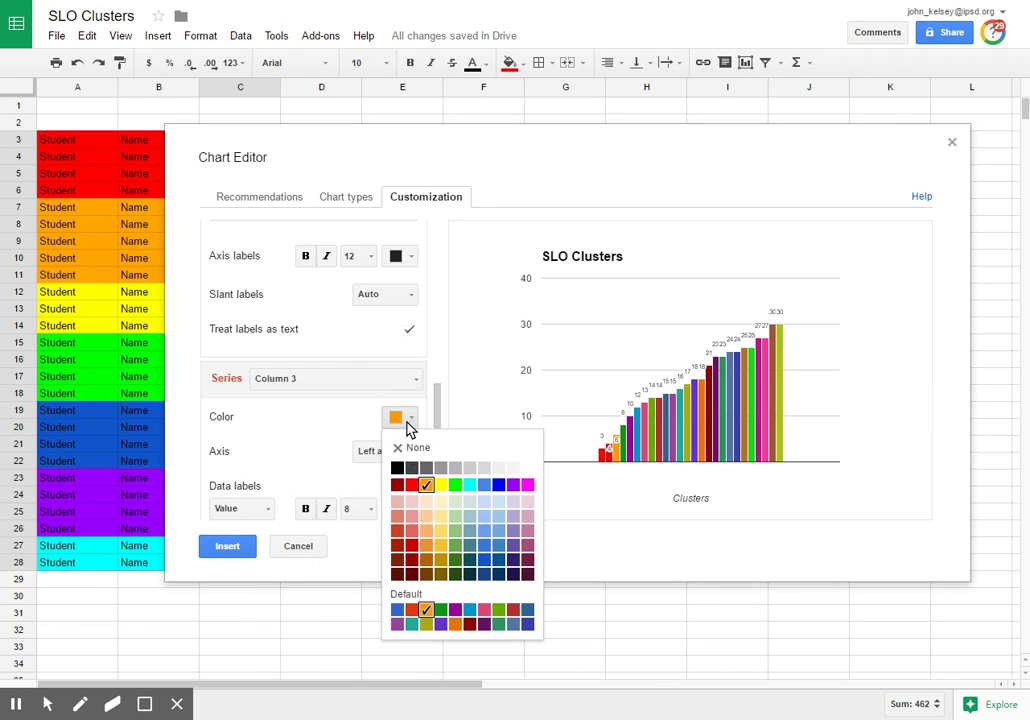
click(413, 486)
click(375, 378)
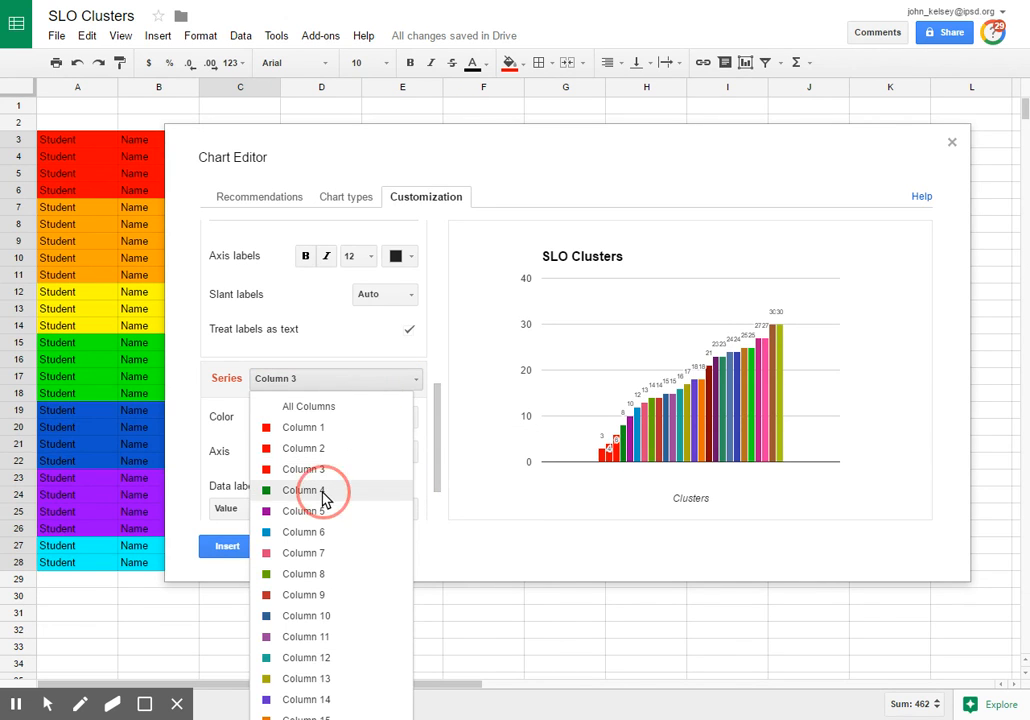
click(303, 490)
click(403, 421)
click(413, 486)
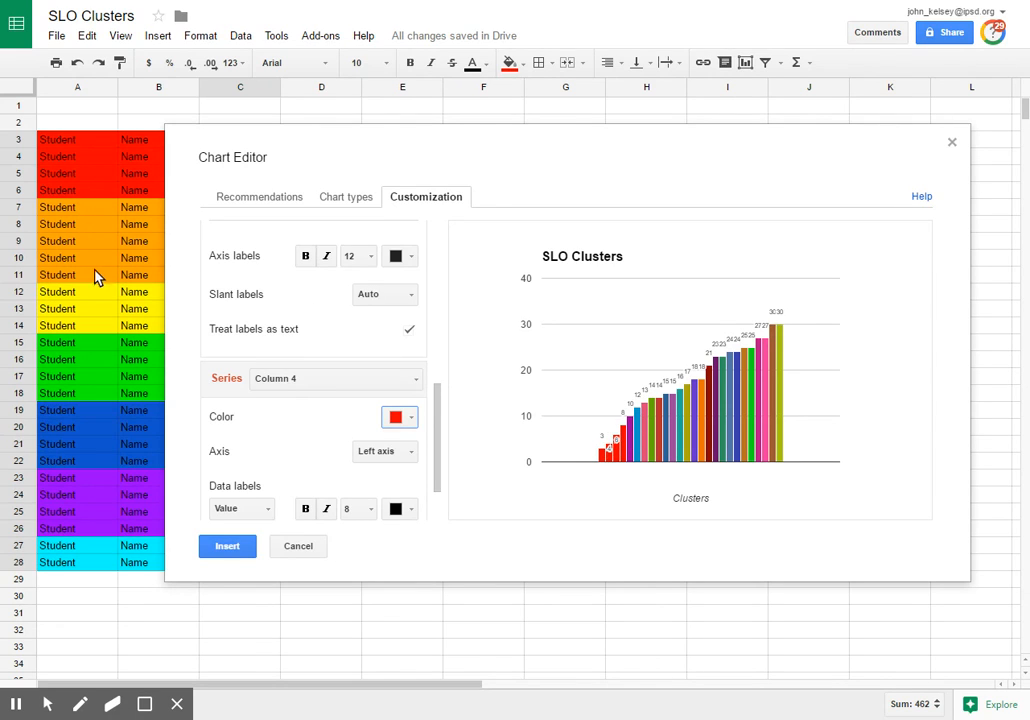
Step: Colour the Column 5 and Column 6 series orange for the next cluster
click(380, 380)
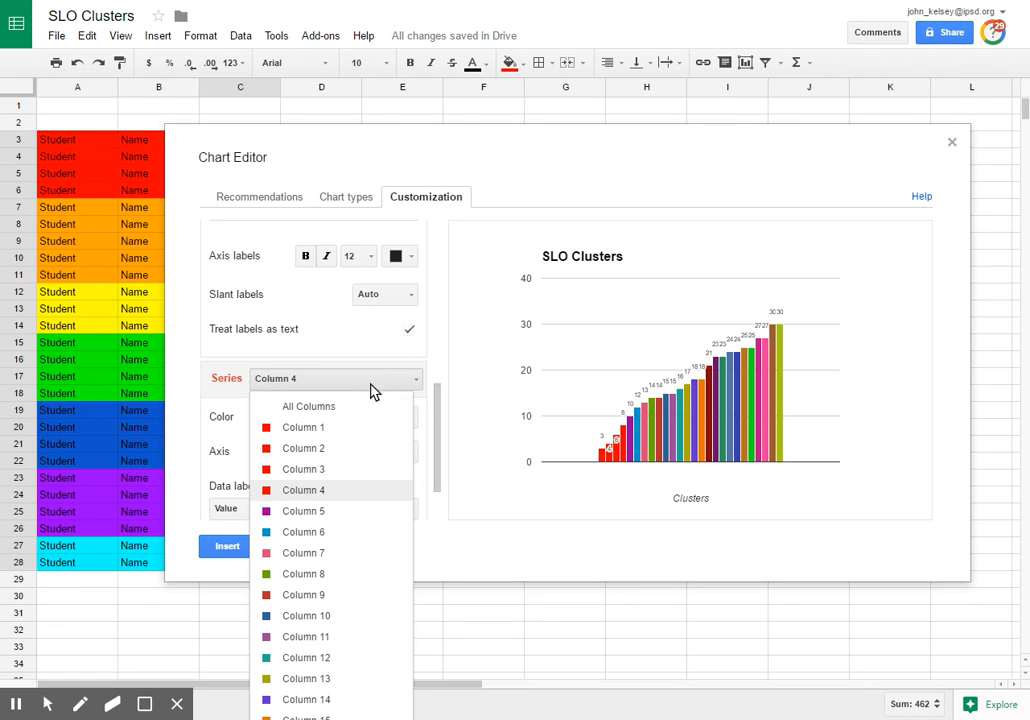
click(310, 512)
click(400, 420)
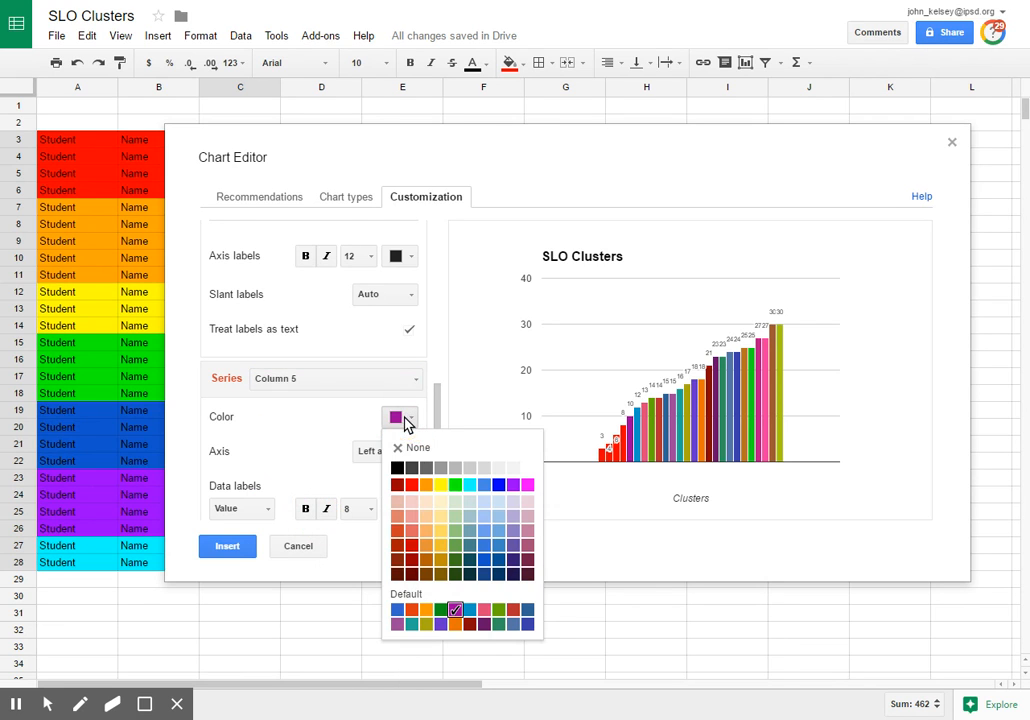
click(425, 487)
click(378, 380)
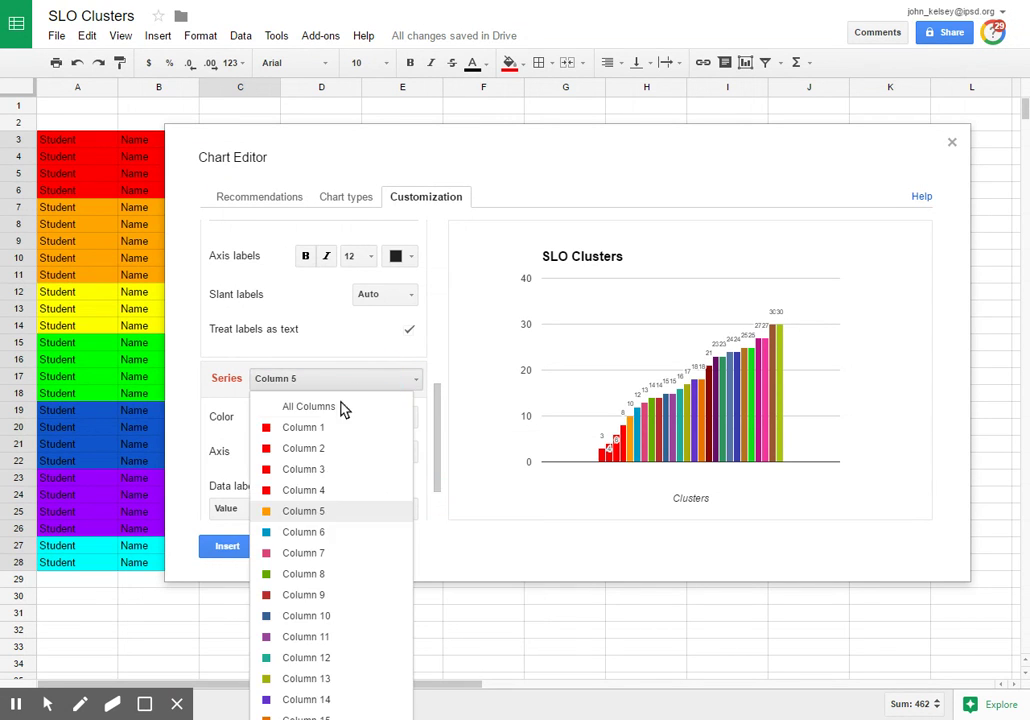
click(303, 531)
click(412, 418)
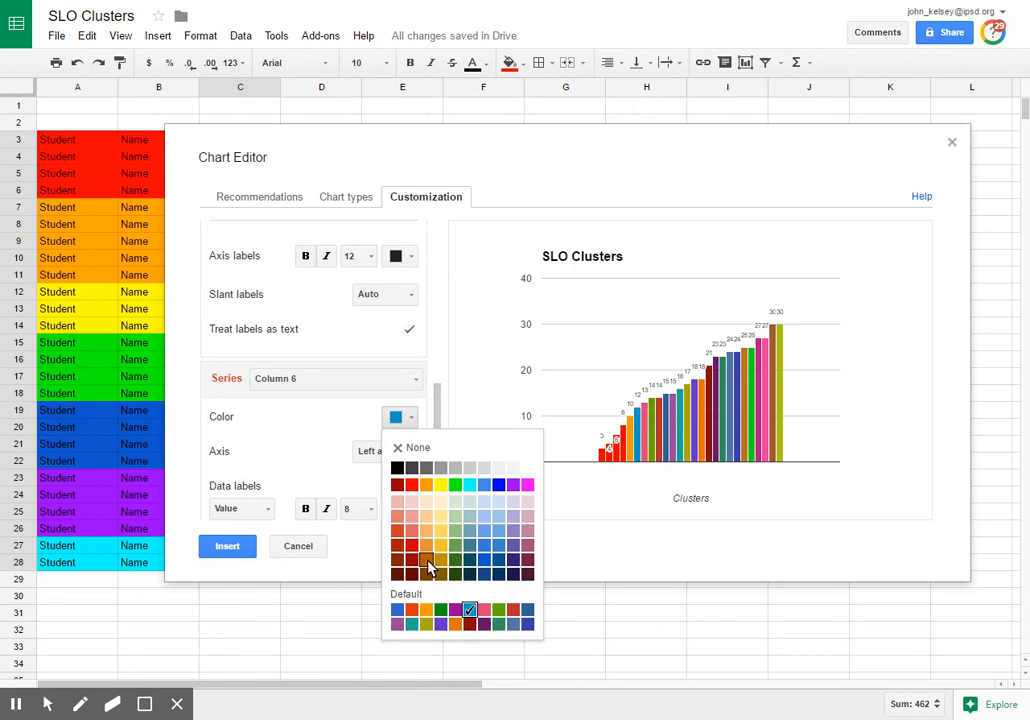
click(425, 486)
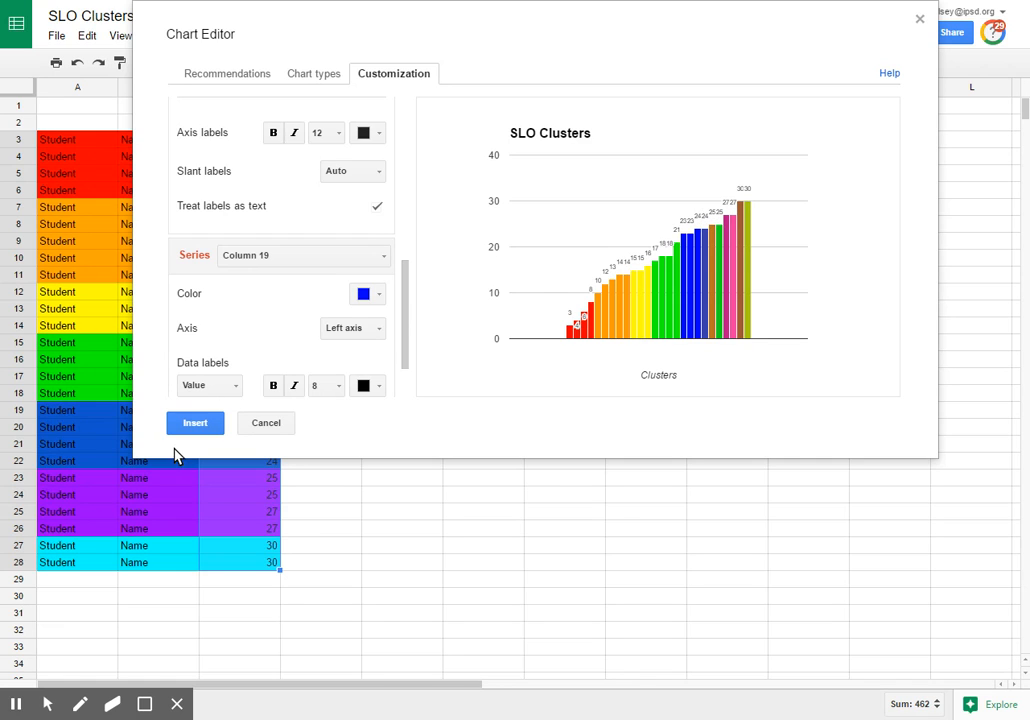
click(313, 256)
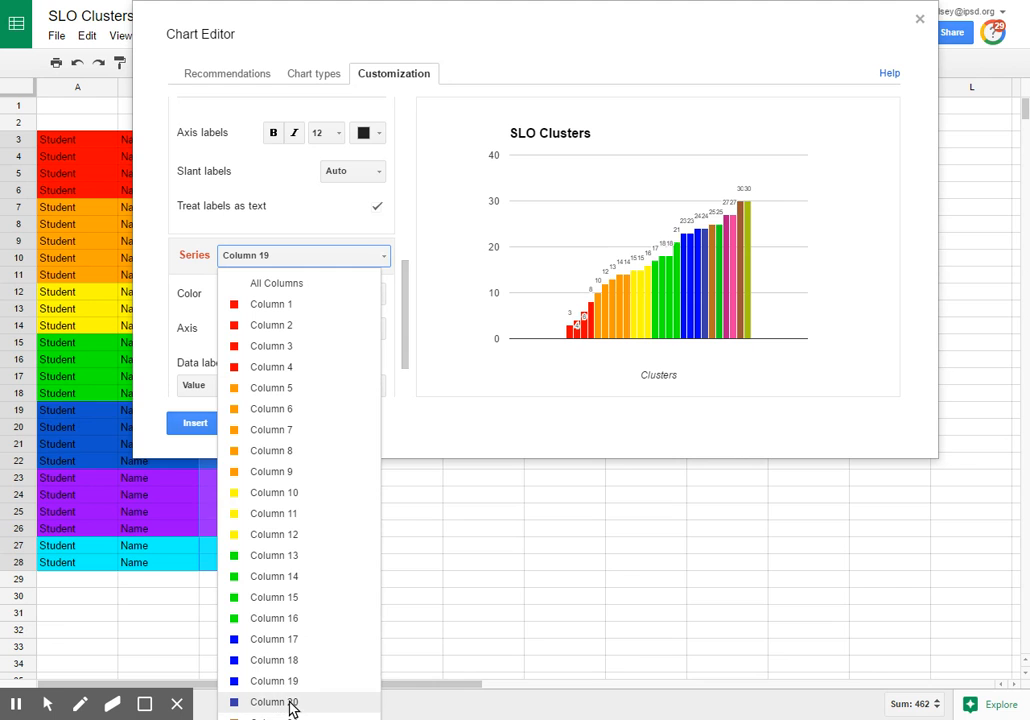
Step: Insert the SLO Clusters chart onto the sheet
drag(545, 40, 548, 76)
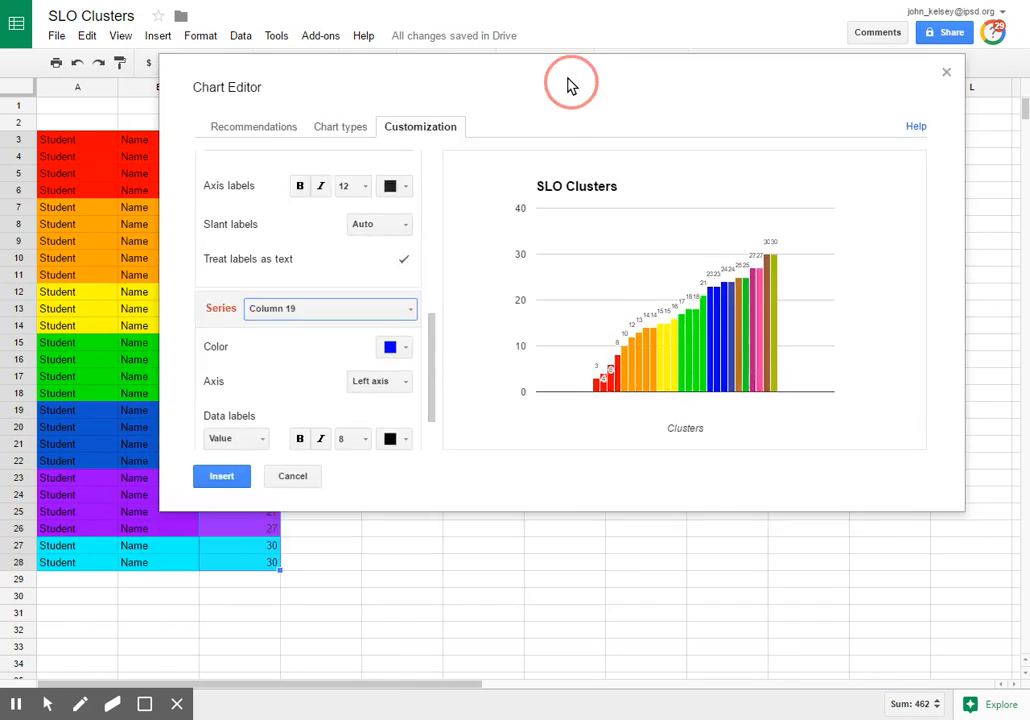
drag(570, 83, 520, 163)
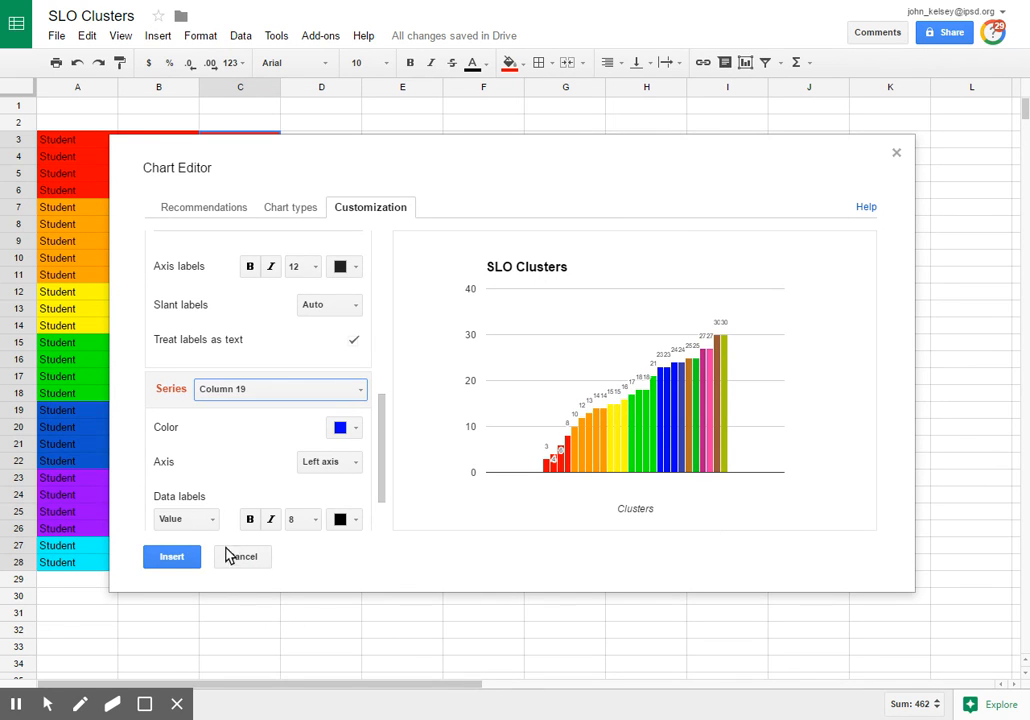
mouse_move(693, 414)
click(172, 557)
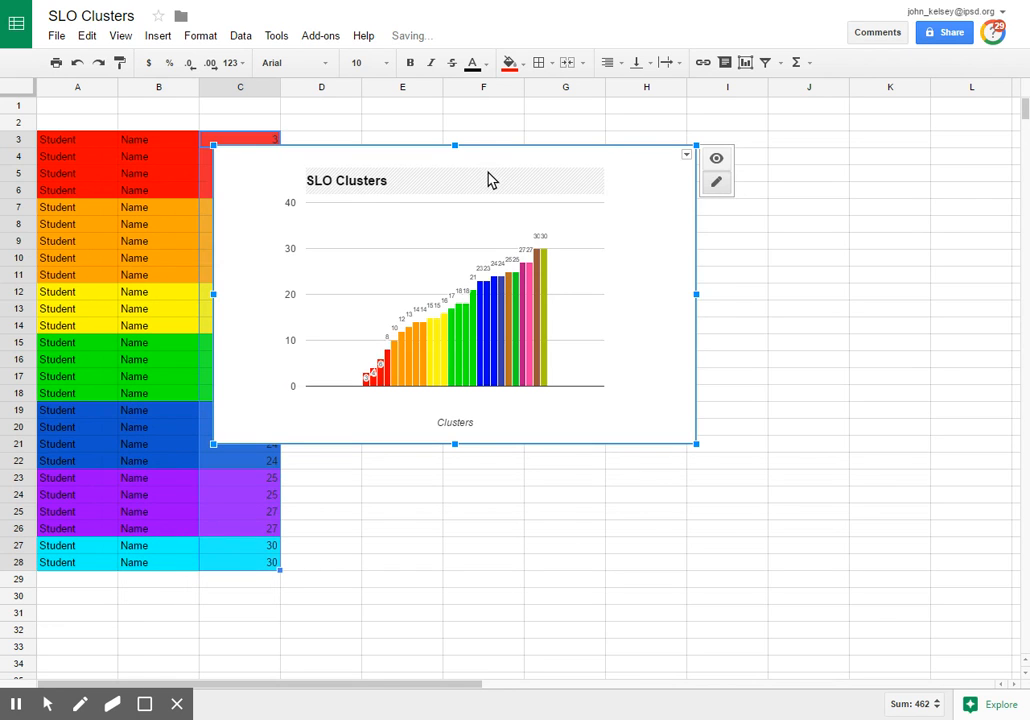
Step: Move the chart beside the table and recolour the last bar series cyan
drag(490, 180, 600, 181)
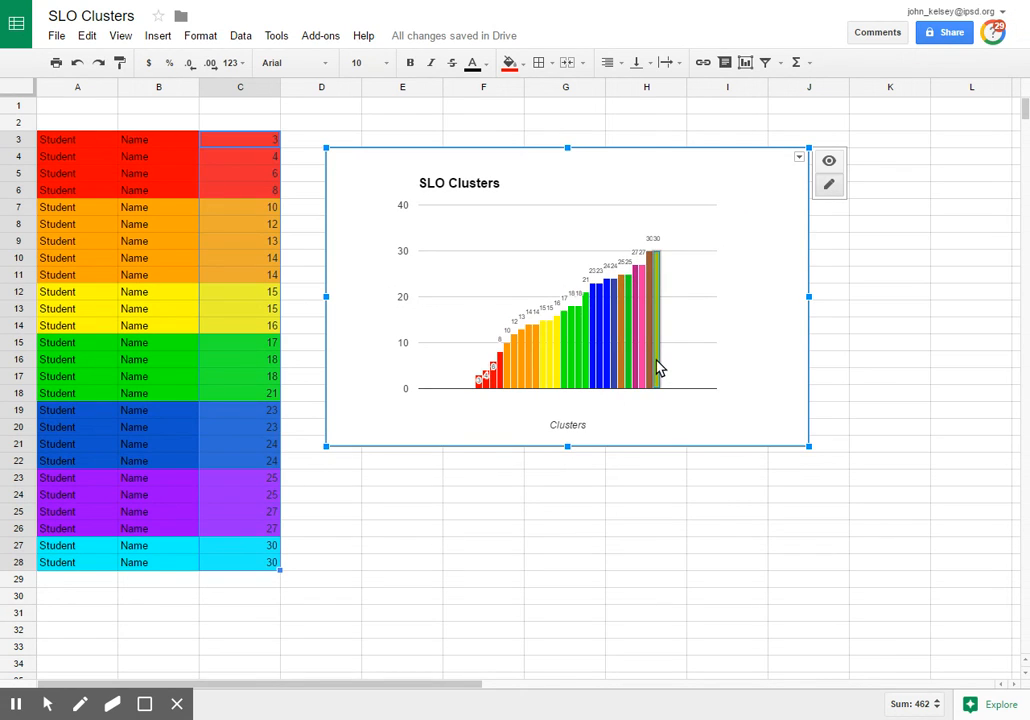
click(659, 367)
click(622, 234)
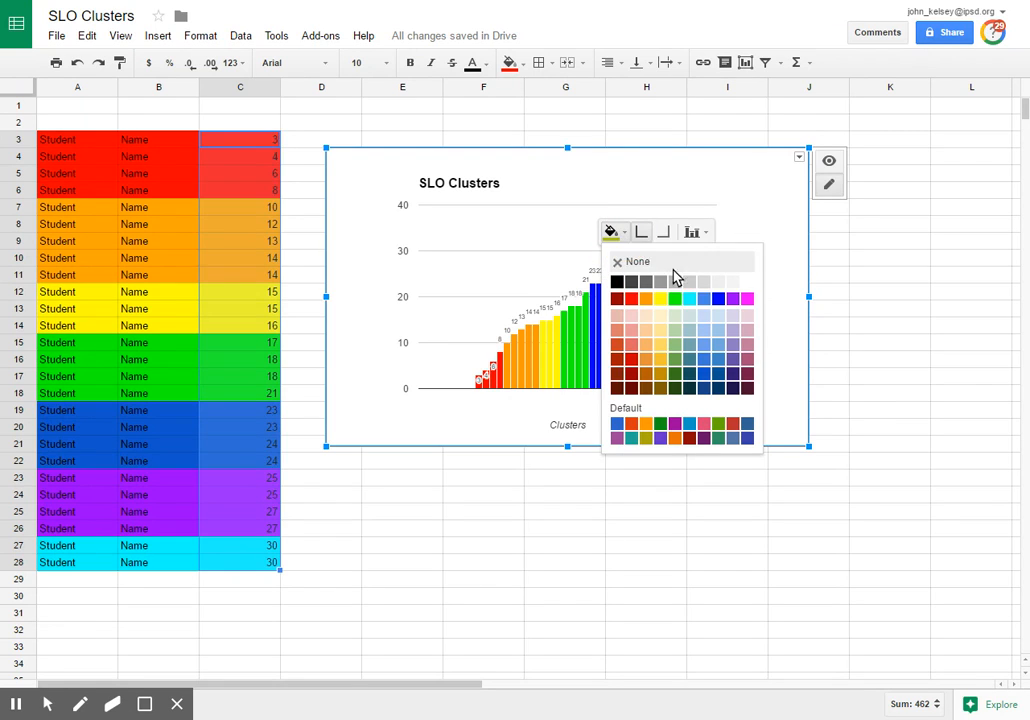
click(689, 294)
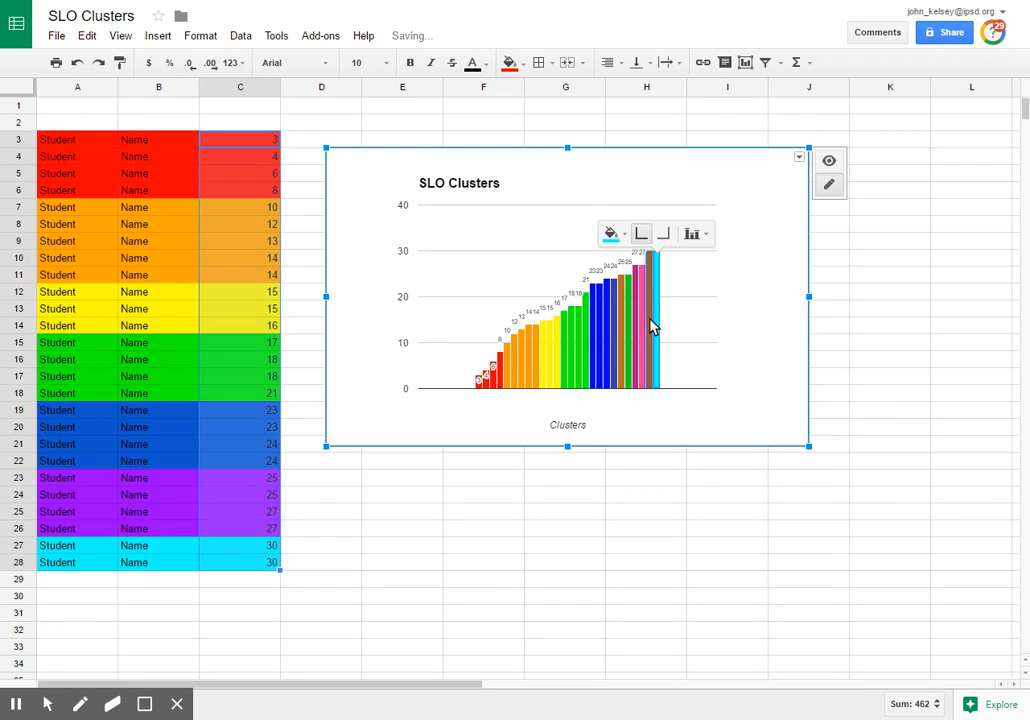
click(610, 233)
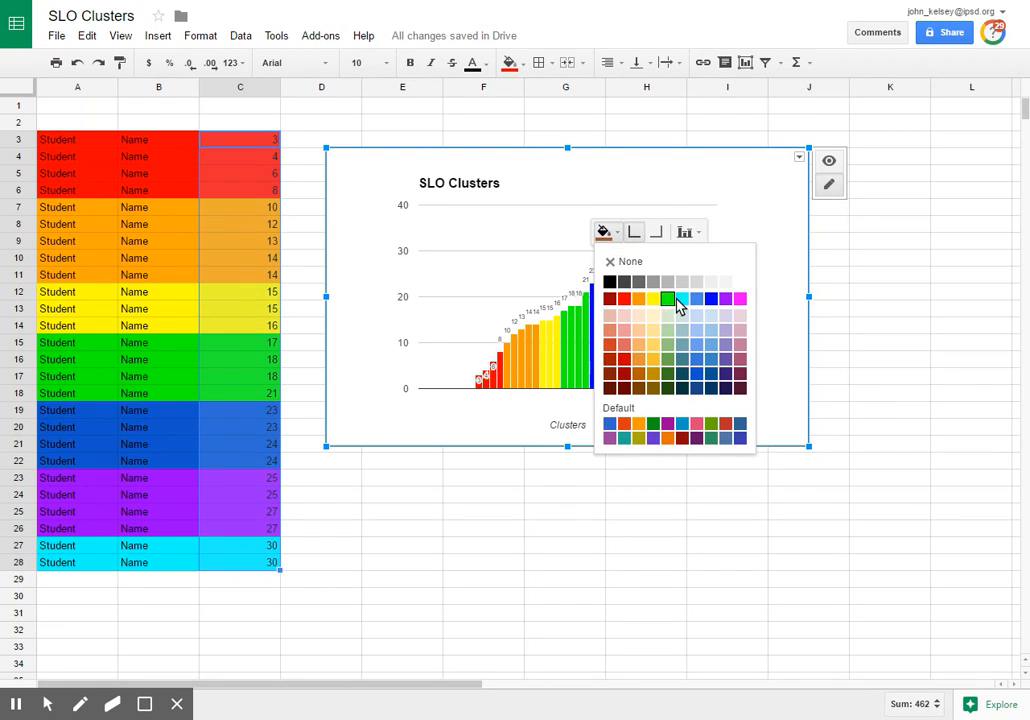
click(681, 299)
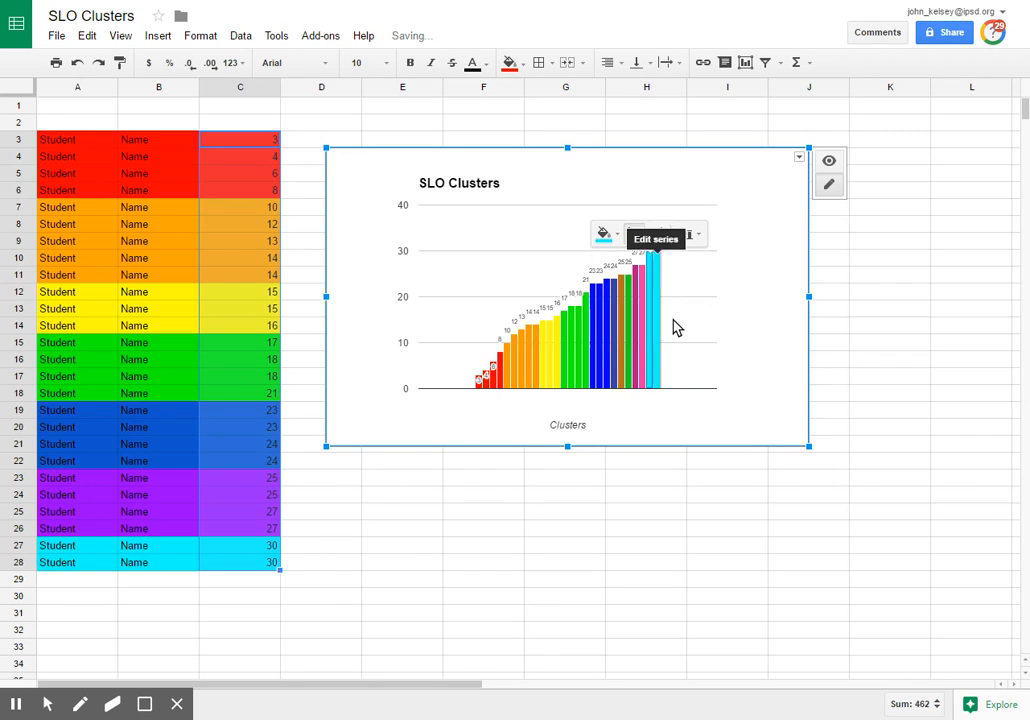
click(680, 320)
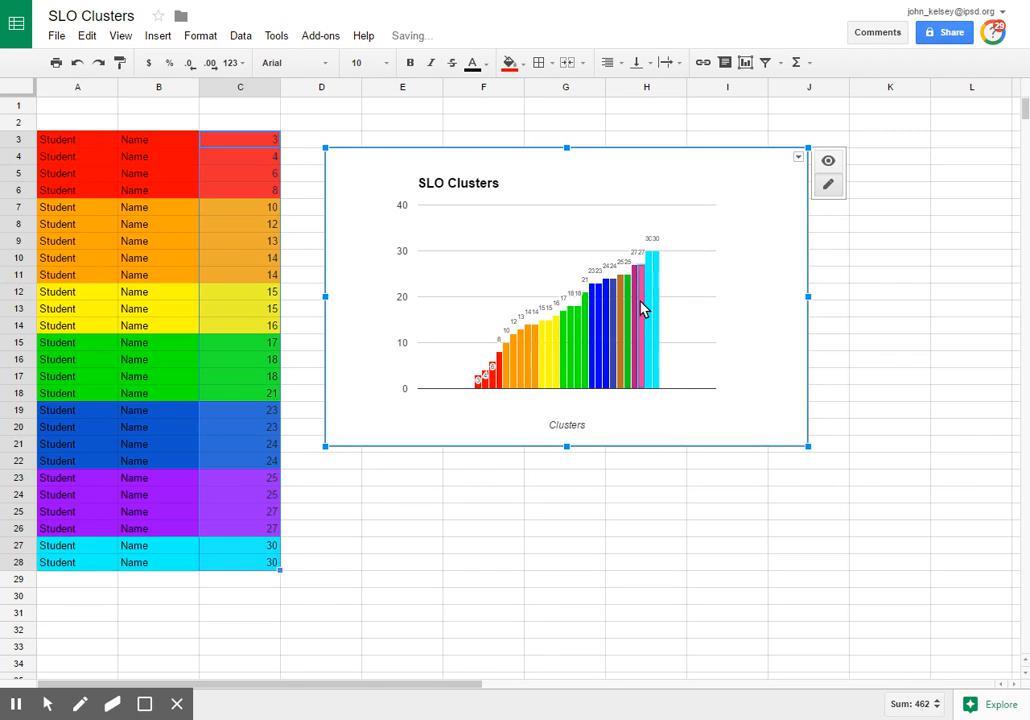
Step: Recolour the preceding bar series purple to match their cluster
click(640, 300)
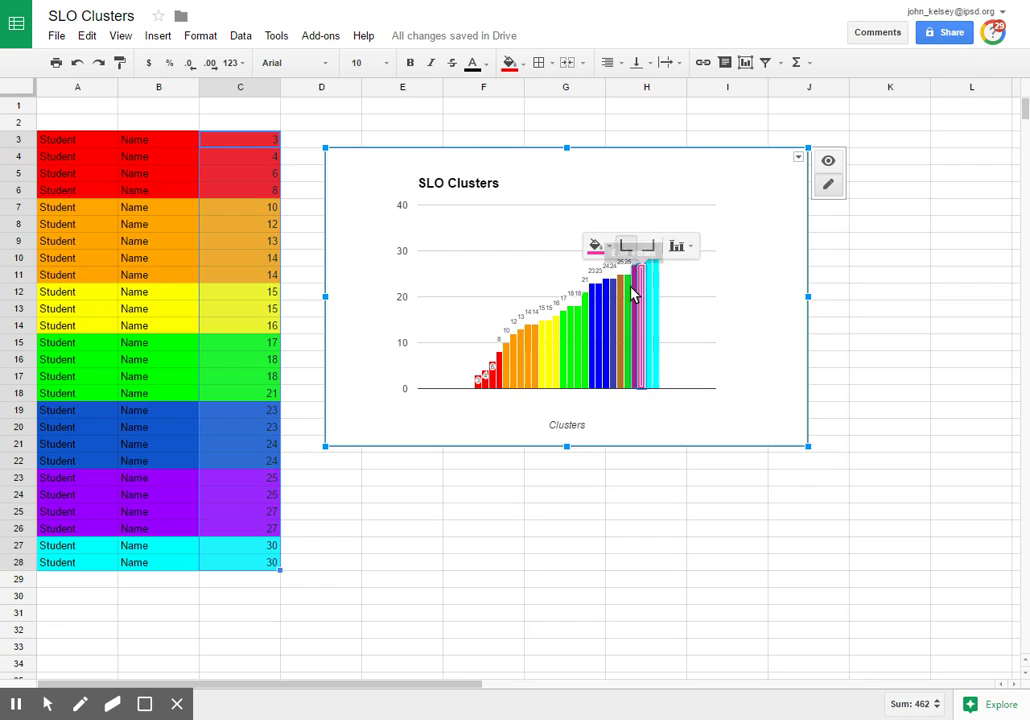
click(596, 246)
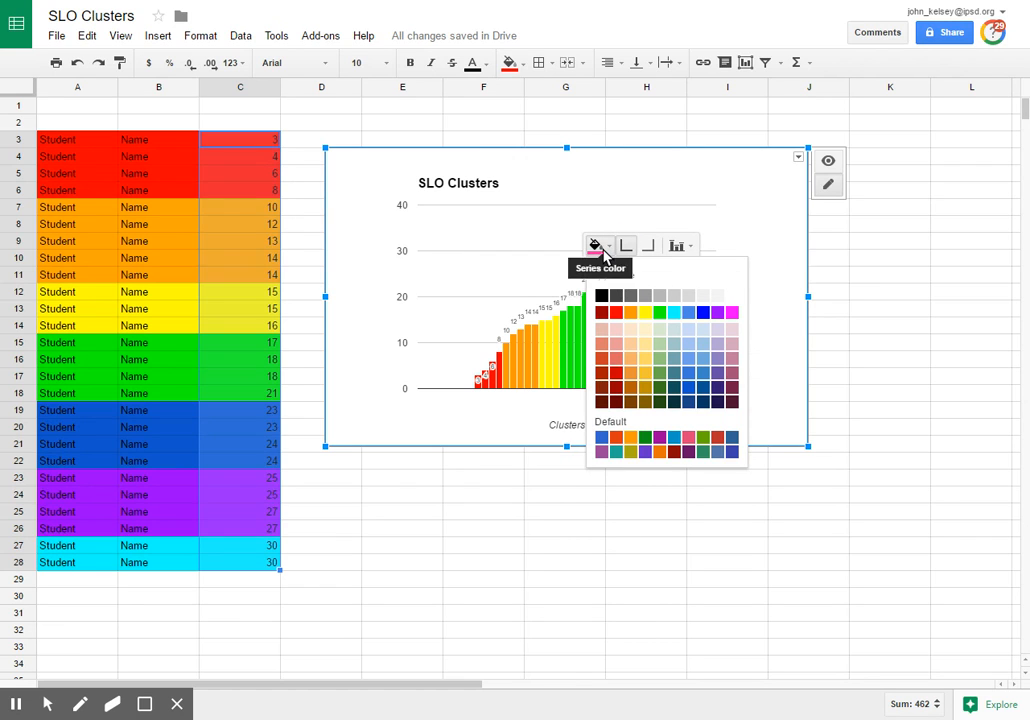
click(718, 313)
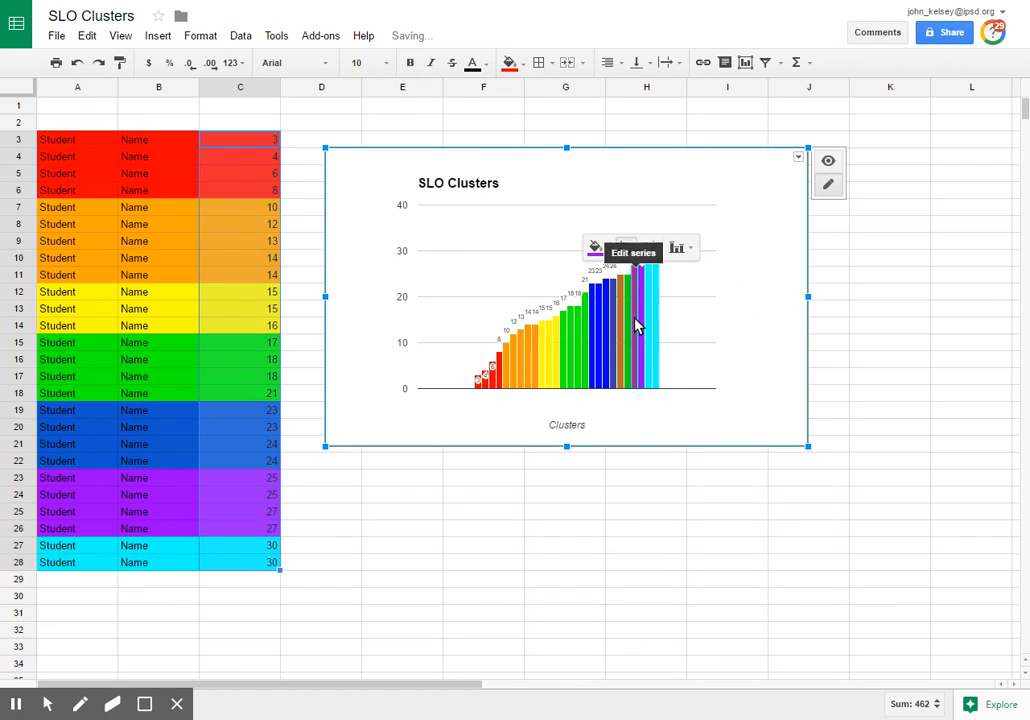
click(590, 246)
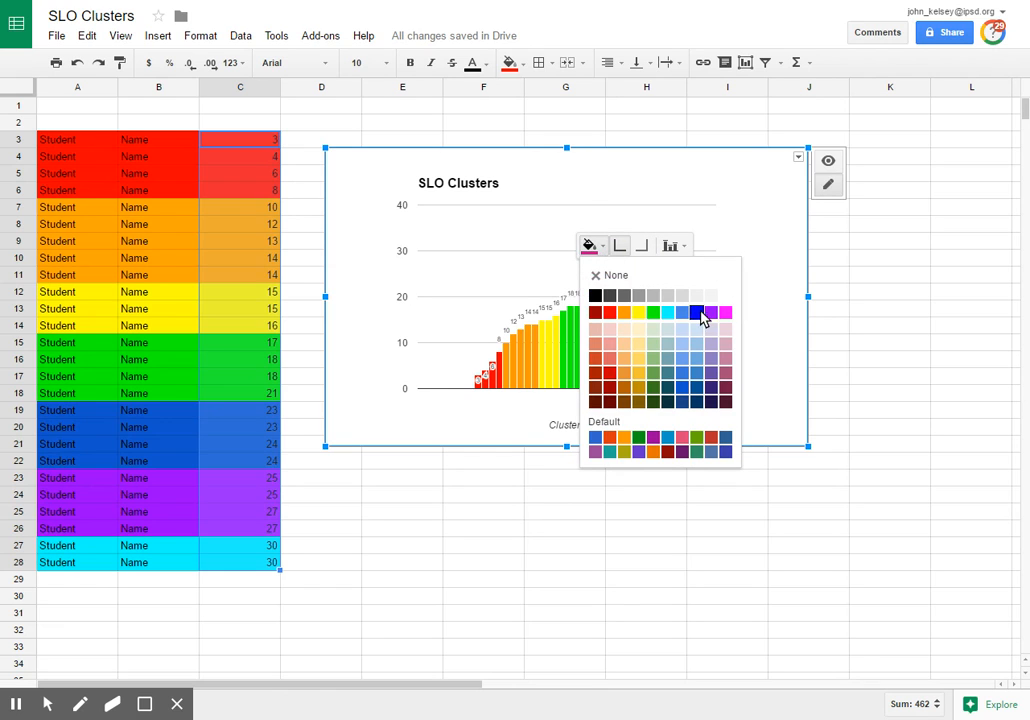
click(711, 313)
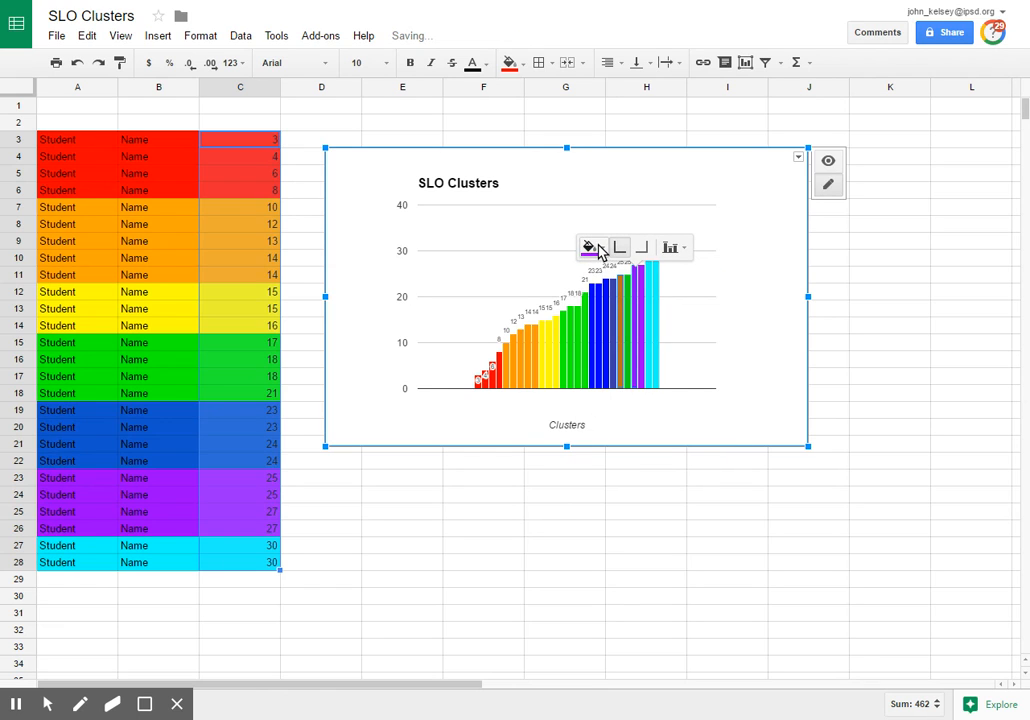
click(628, 295)
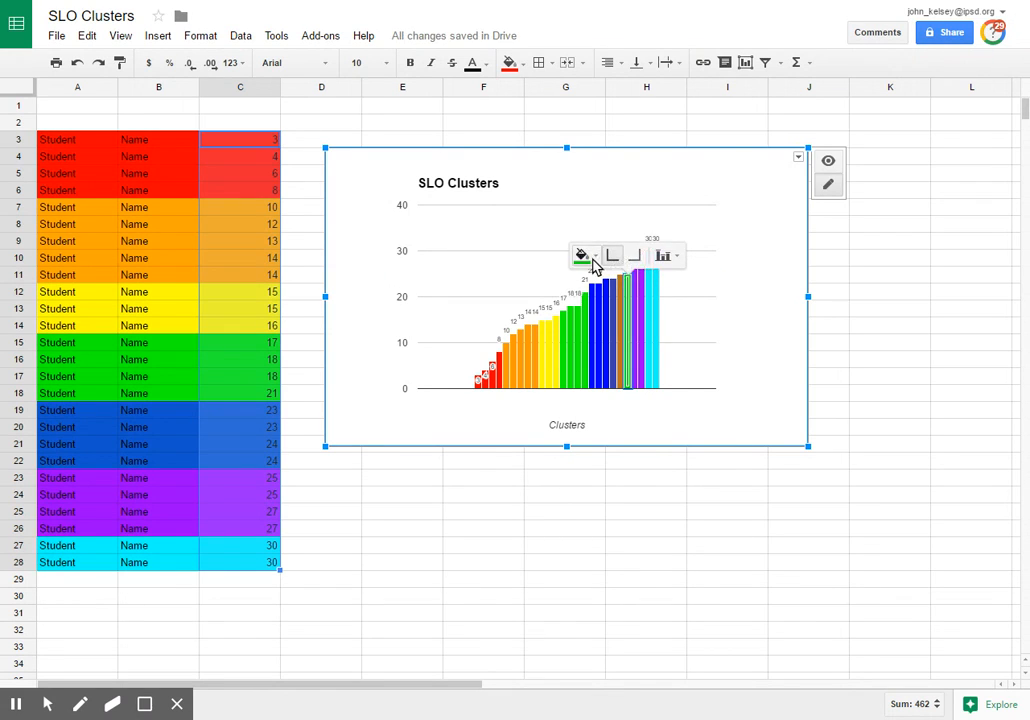
click(590, 257)
click(700, 322)
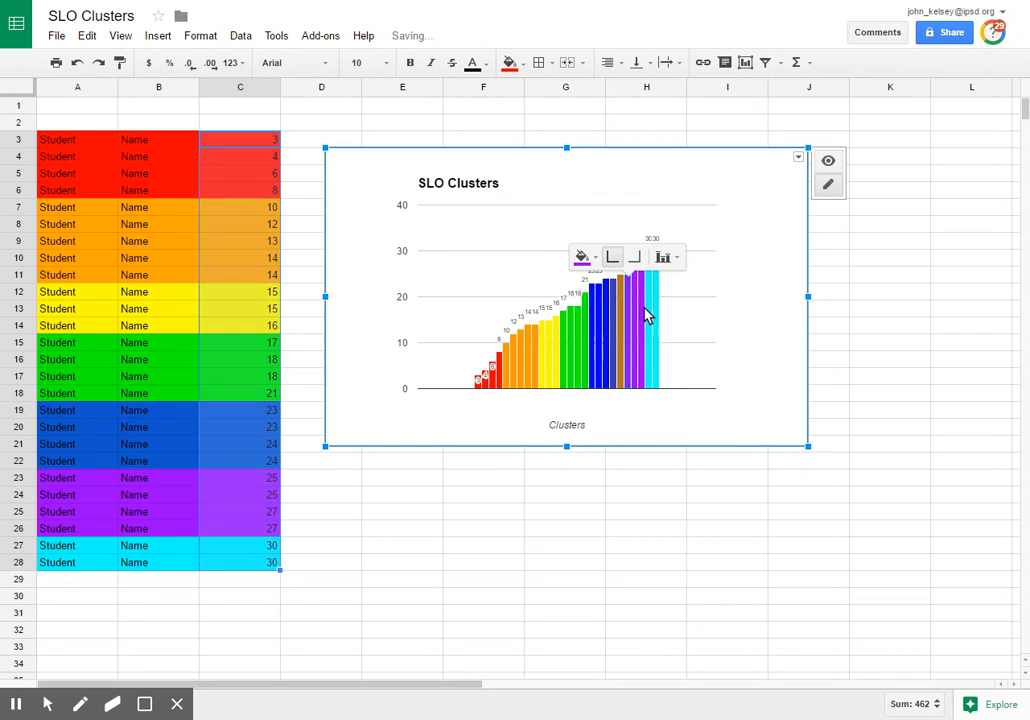
click(628, 290)
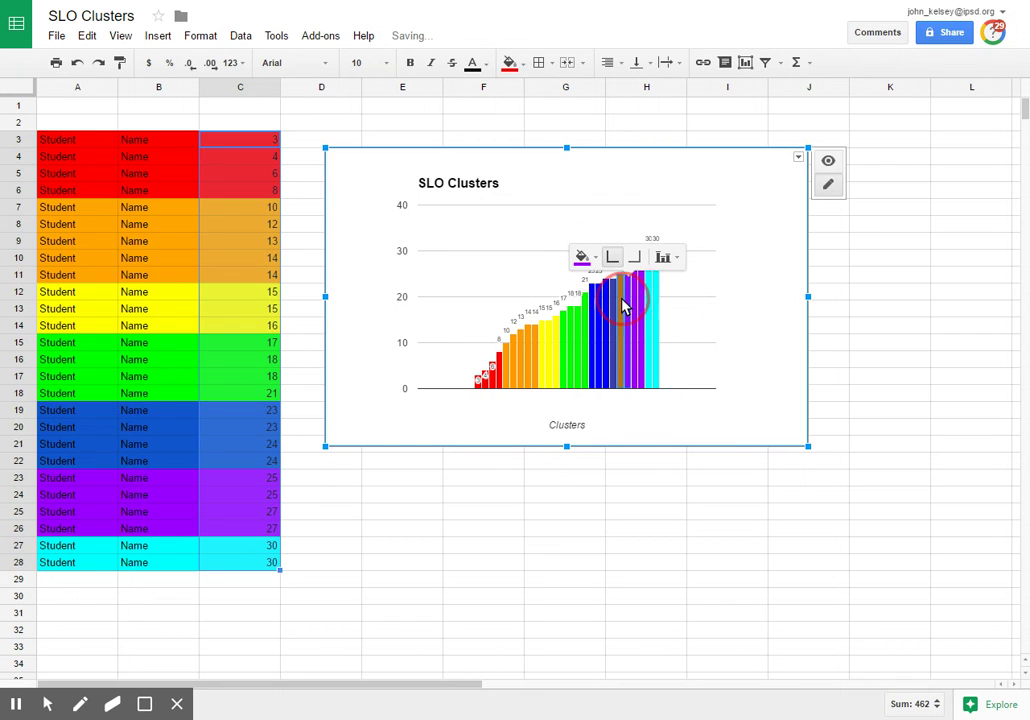
click(575, 256)
click(668, 322)
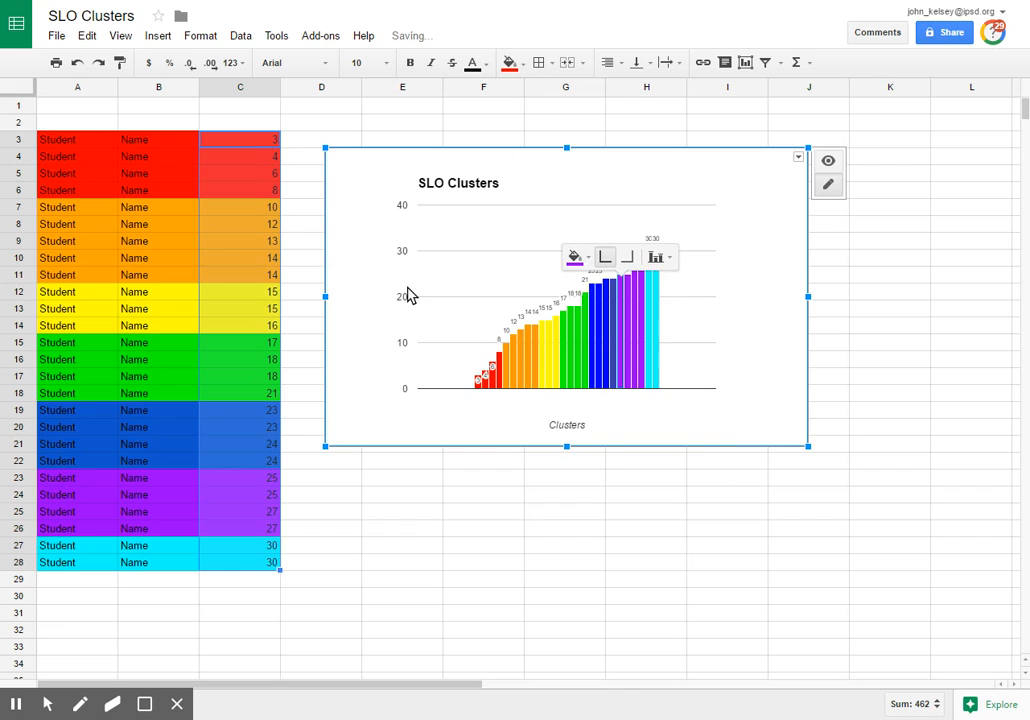
click(354, 296)
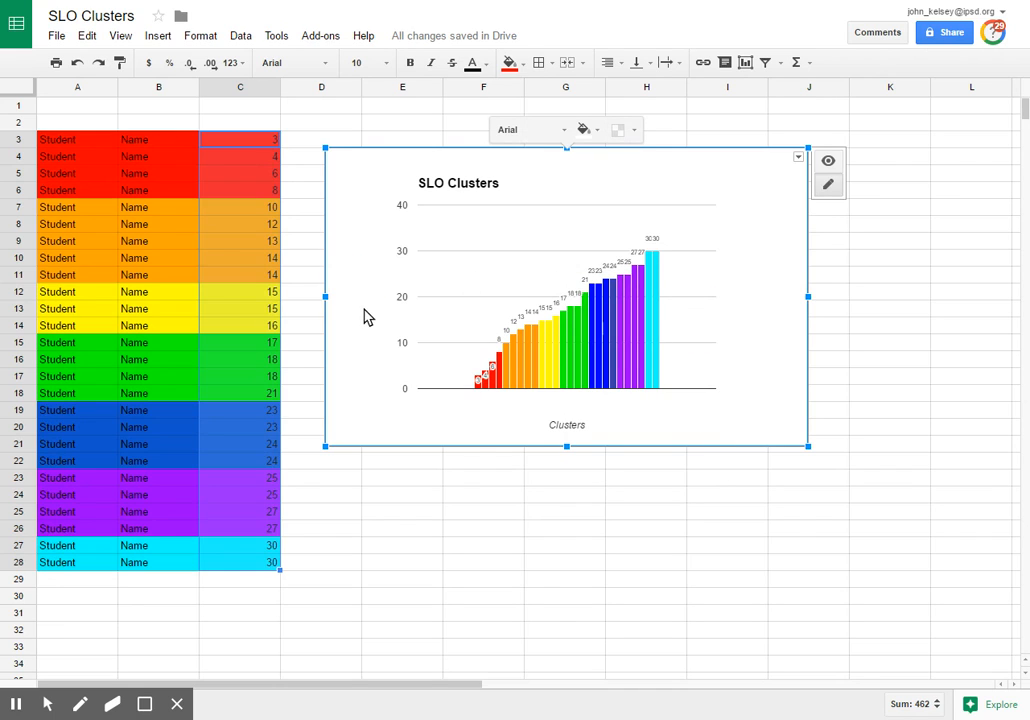
Step: Add a left vertical axis title reading Student Scores
right_click(360, 288)
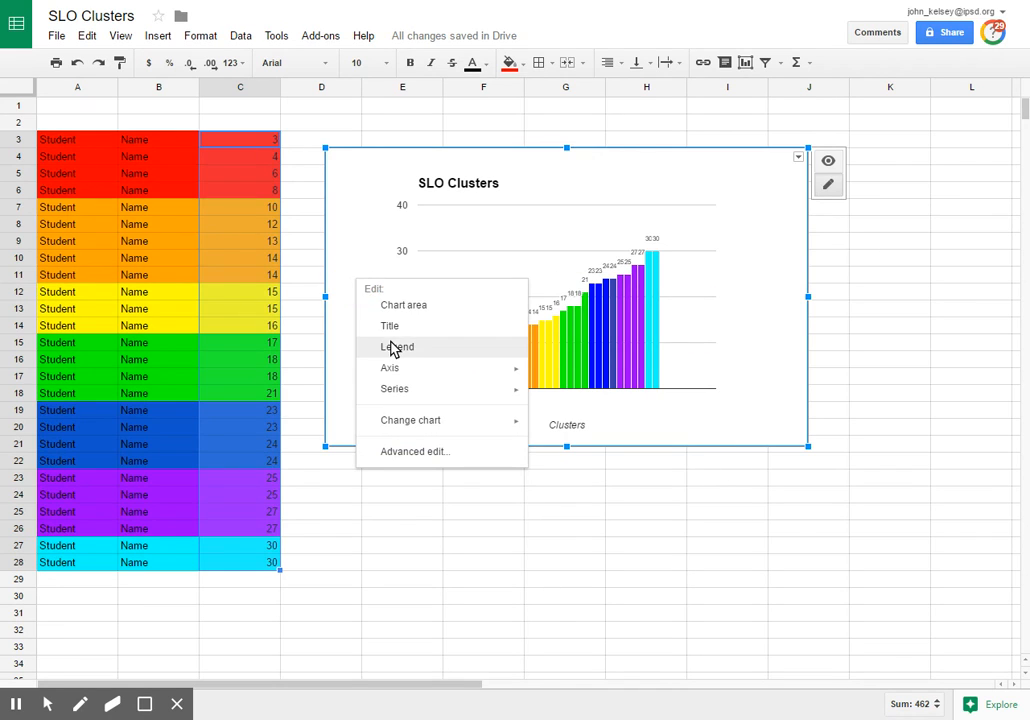
mouse_move(442, 368)
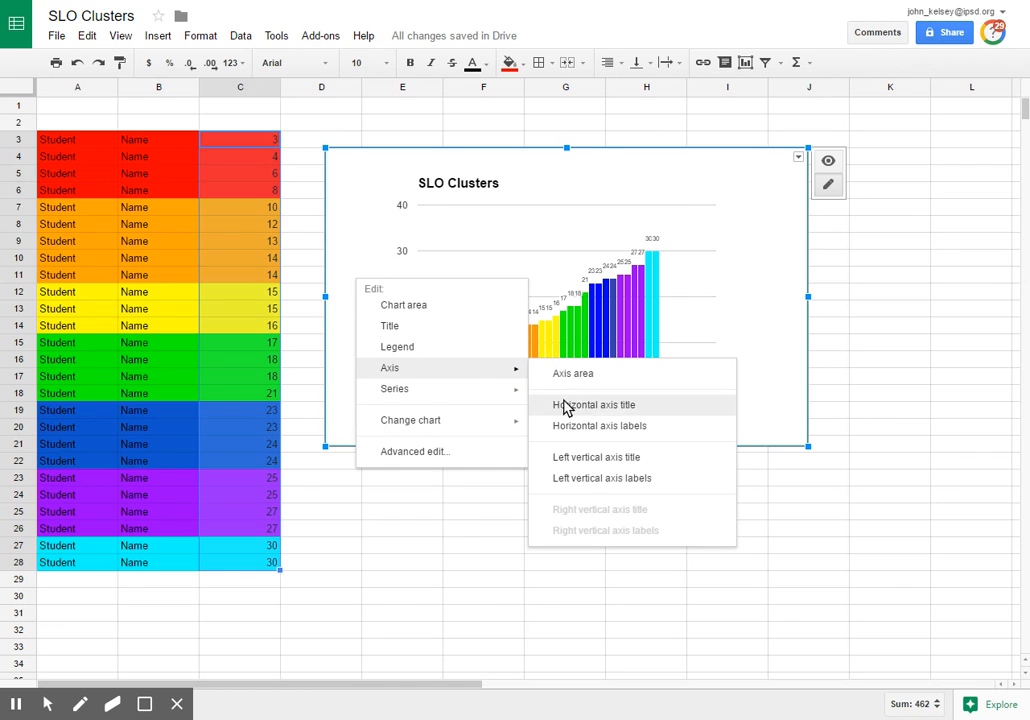
click(596, 457)
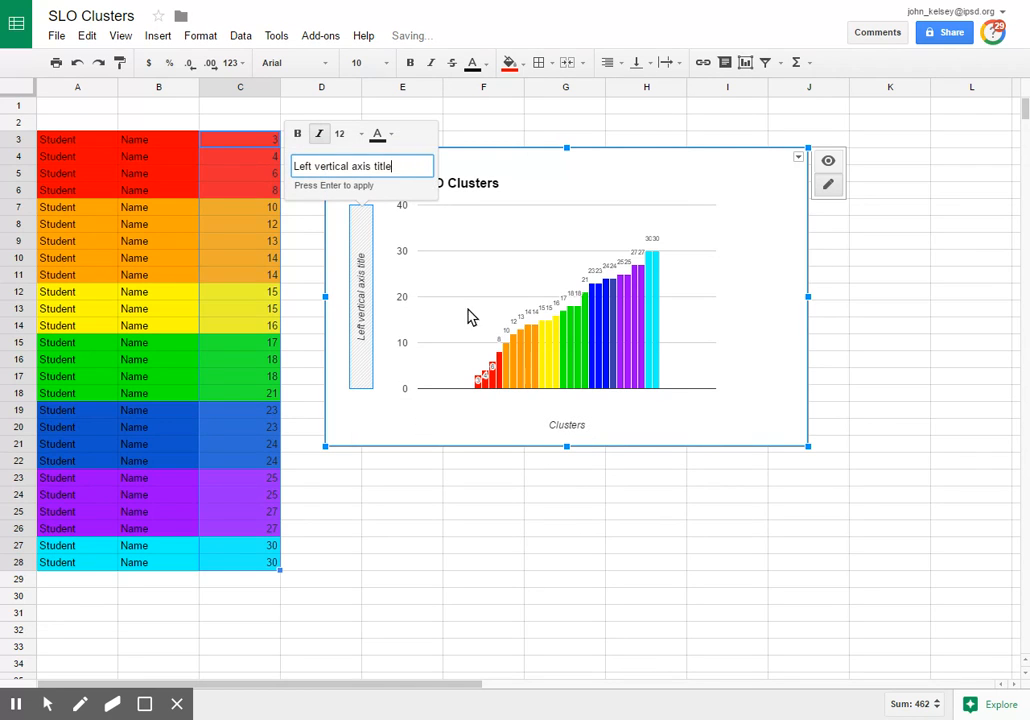
drag(402, 167, 80, 179)
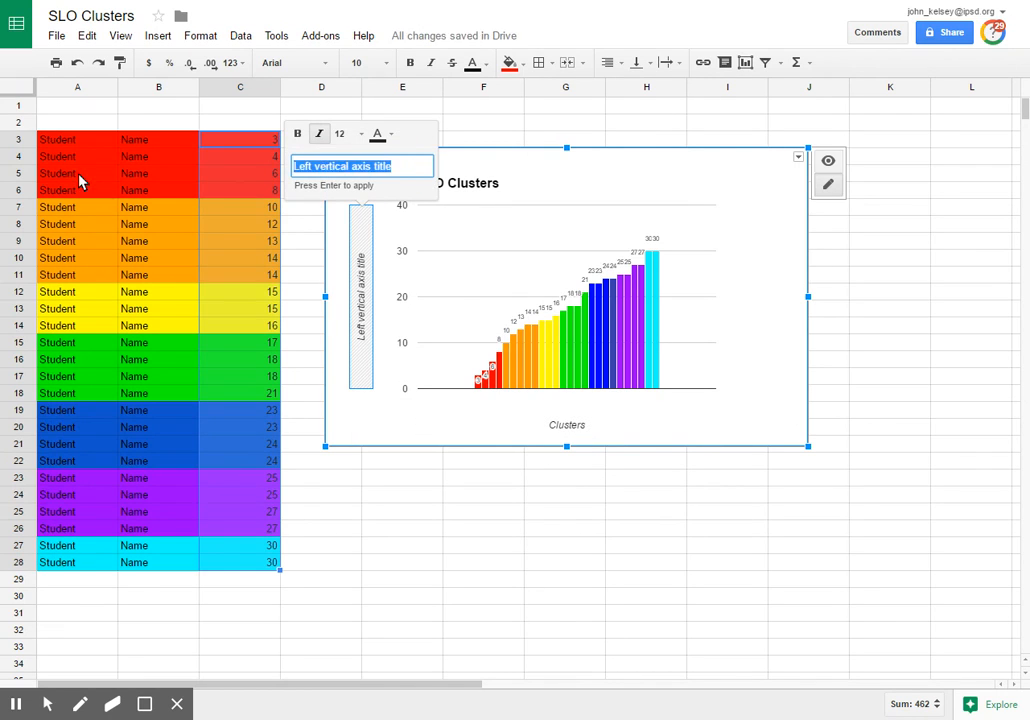
text(Student Scores)
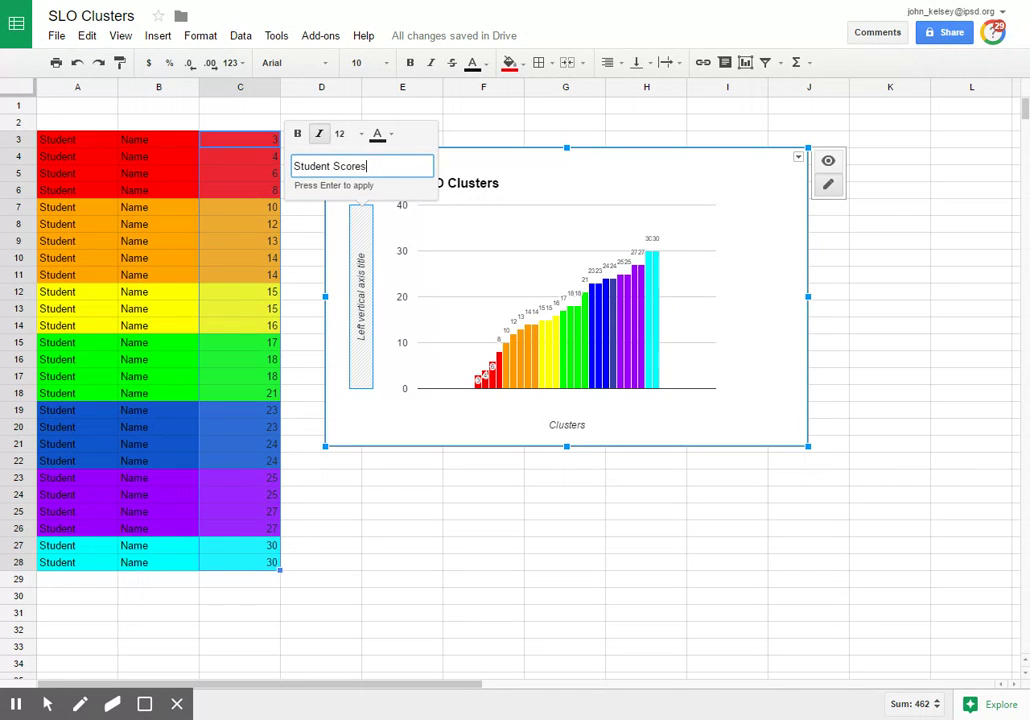
key(Return)
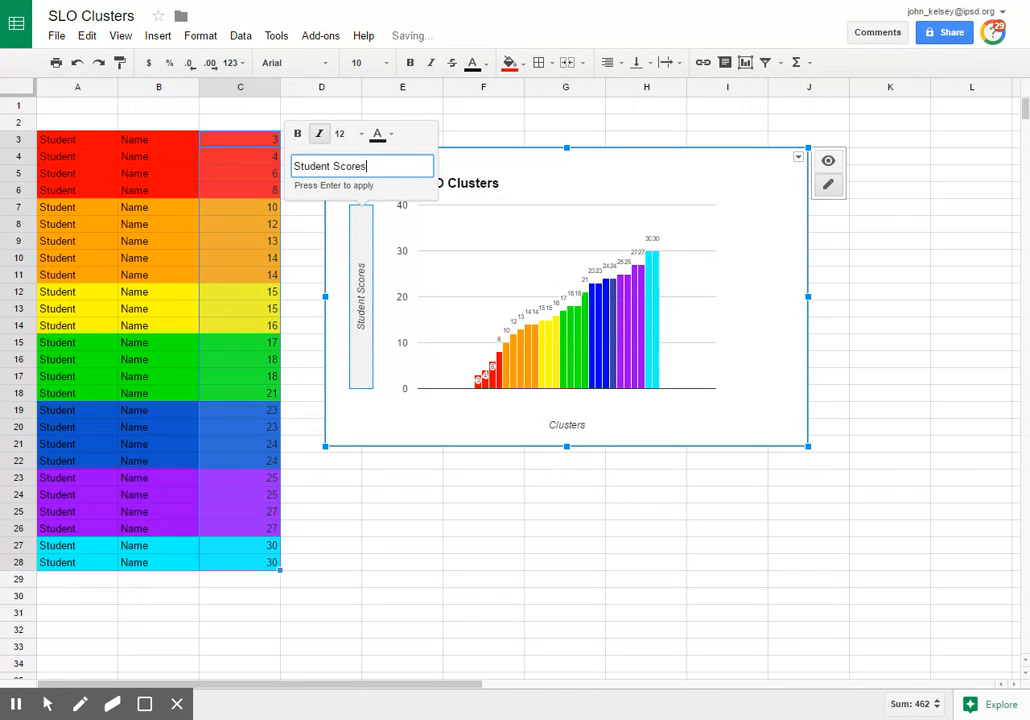
click(566, 426)
click(361, 296)
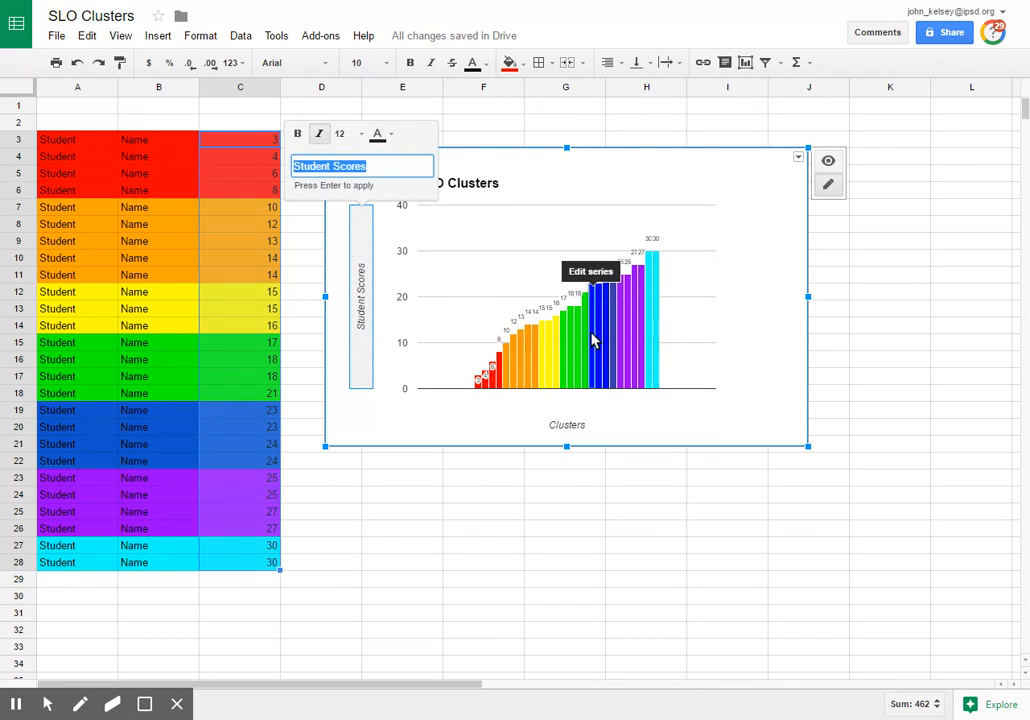
click(531, 317)
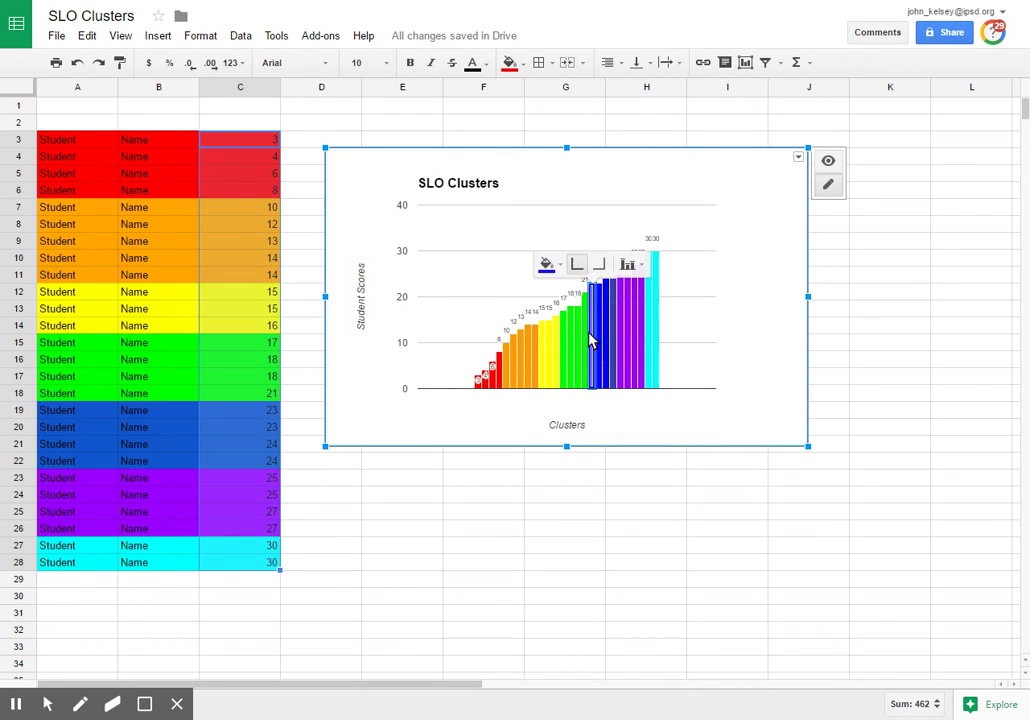
right_click(478, 313)
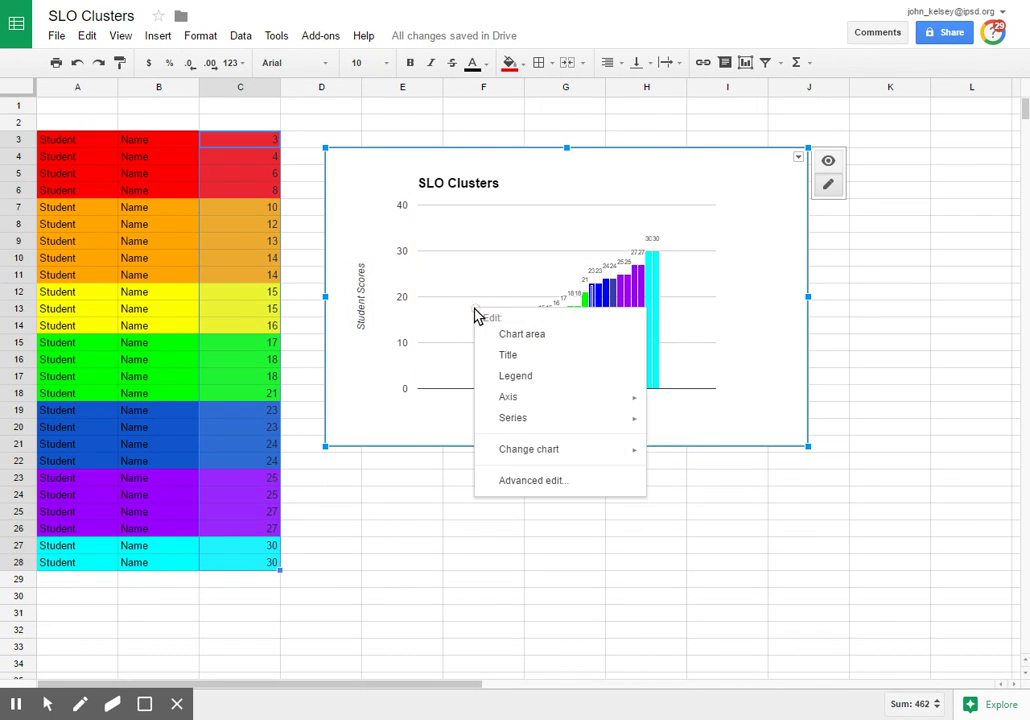
click(534, 487)
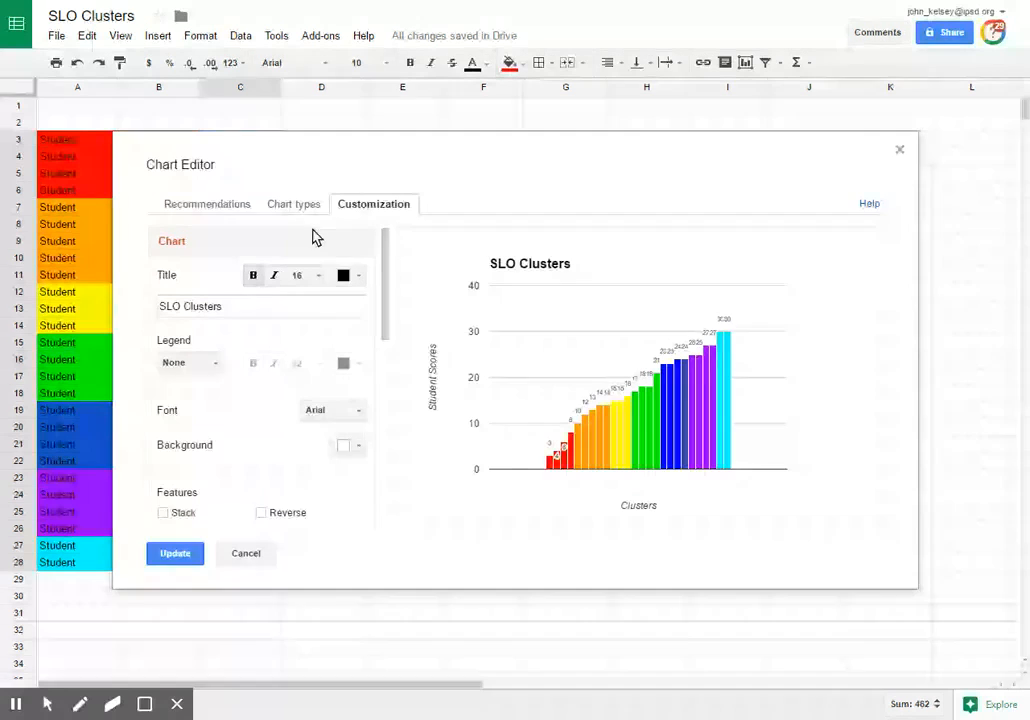
click(175, 553)
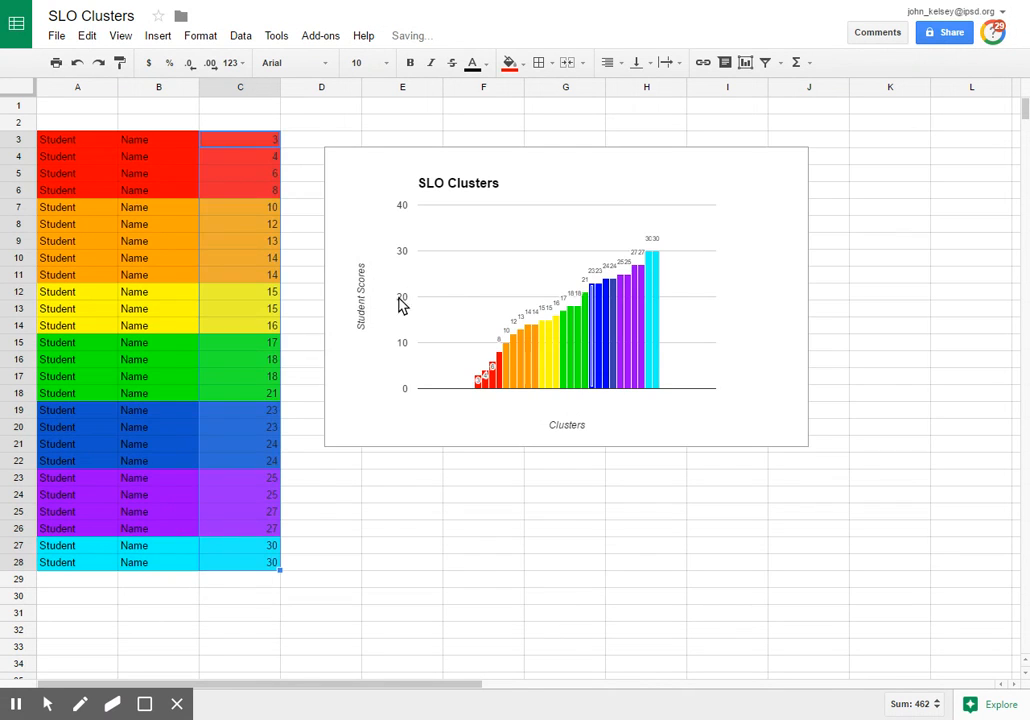
click(624, 222)
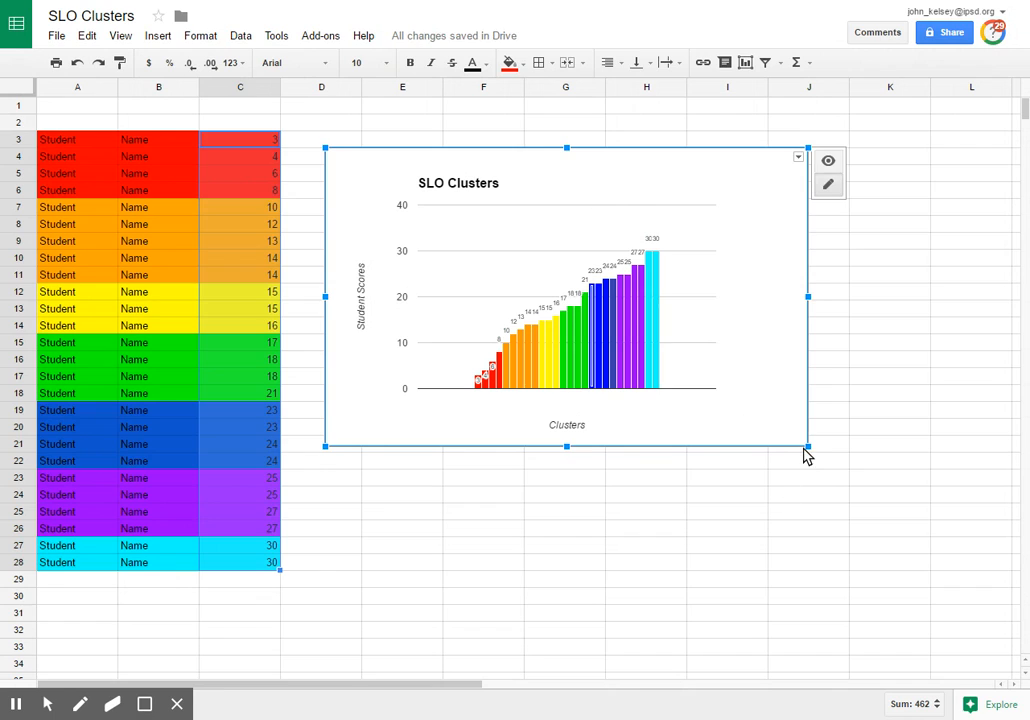